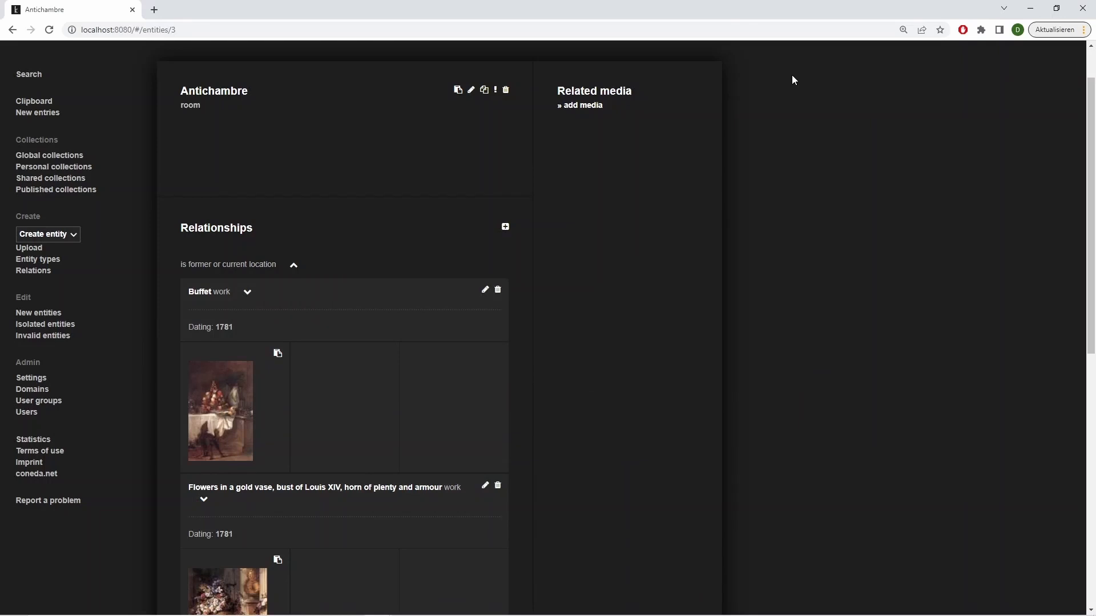
Review the works related to the Antichambre room and open "Flowers in a gold vase, bust of Louis XIV, horn of plenty and armour"
scroll(792, 76, "down", 3)
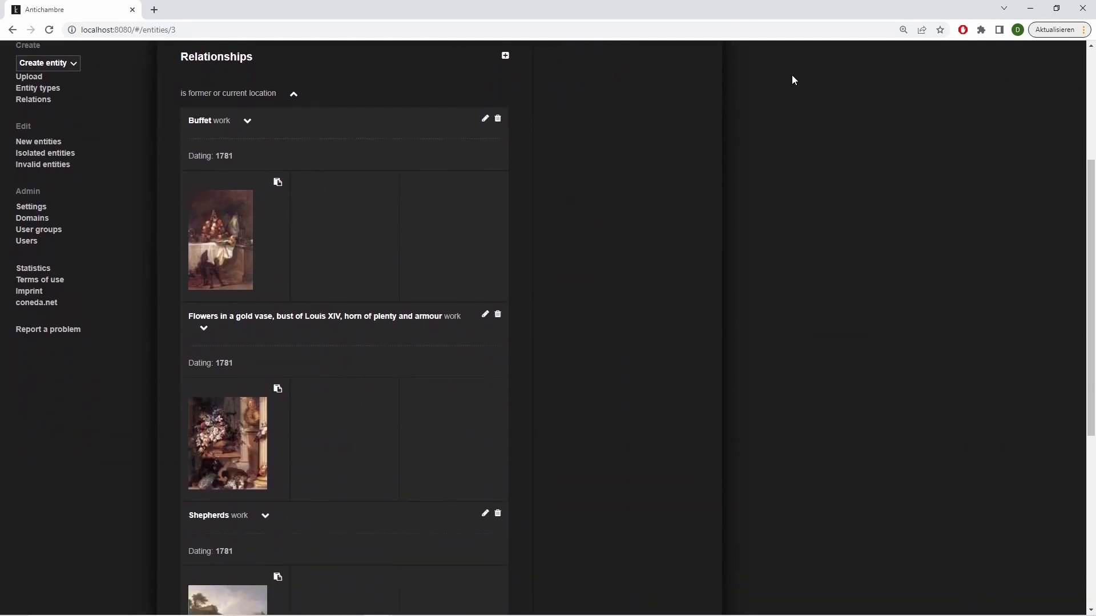
scroll(793, 76, "down", 1)
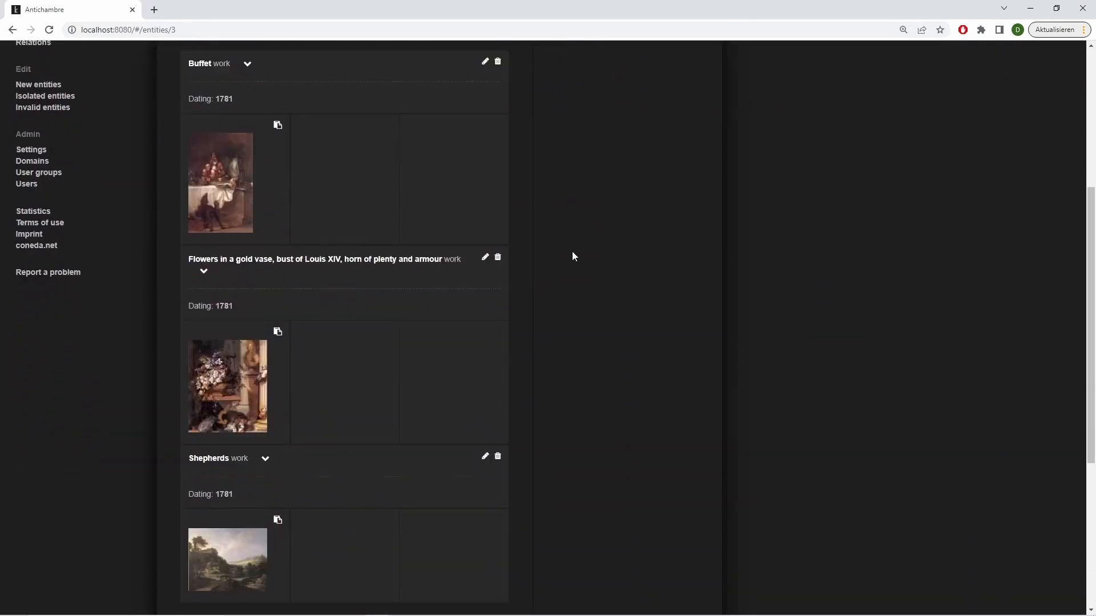
left_click(399, 259)
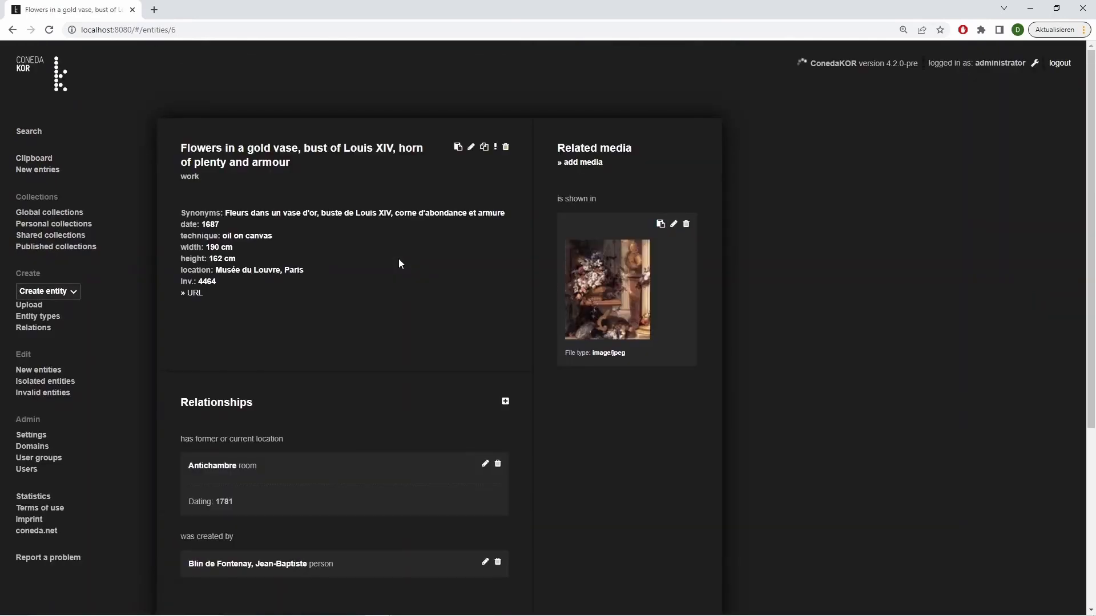
Open the record of the flower painting's creator, expand the works they created, and open the painting's image
scroll(399, 262, "down", 1)
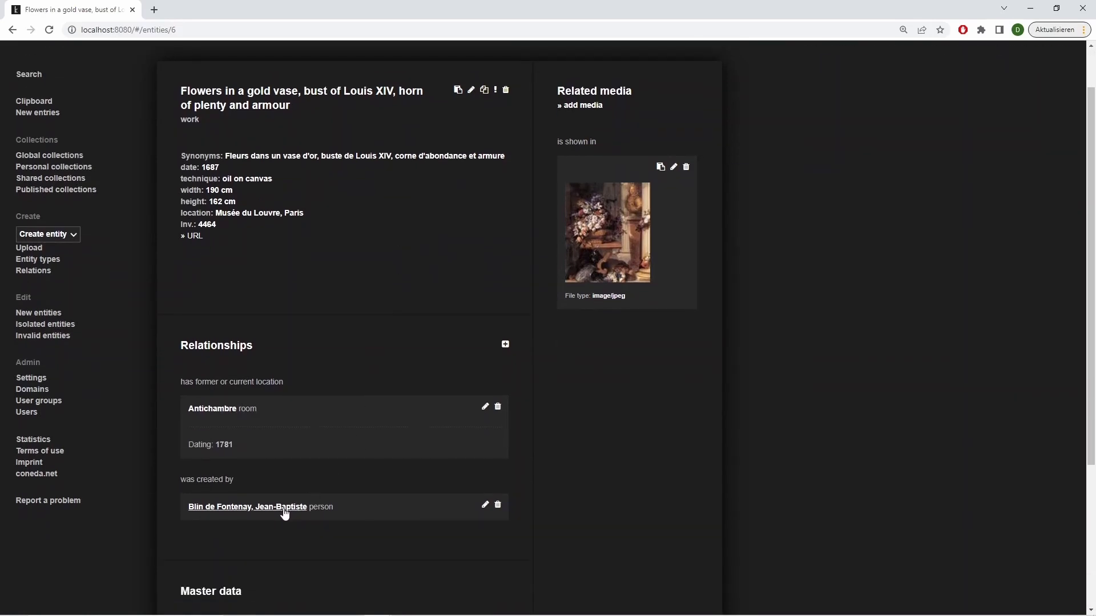
left_click(284, 509)
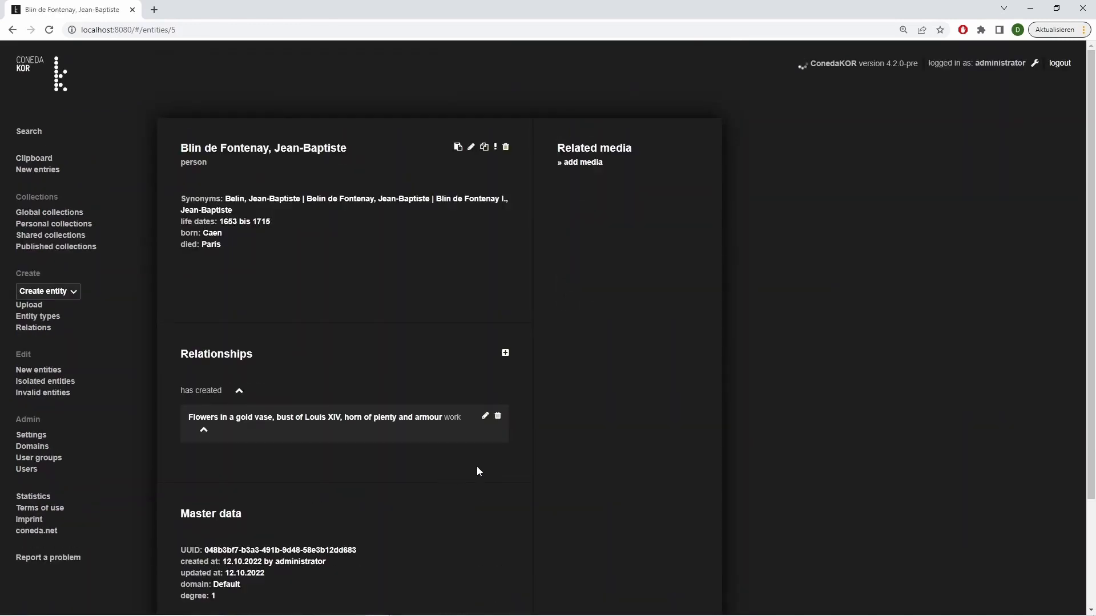
left_click(240, 392)
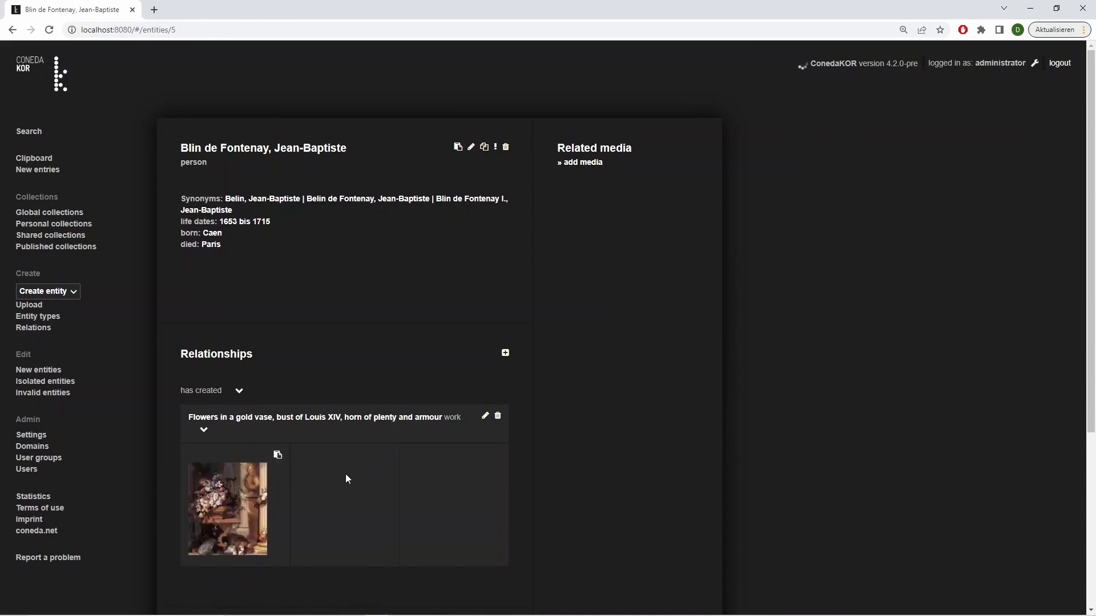
left_click(228, 508)
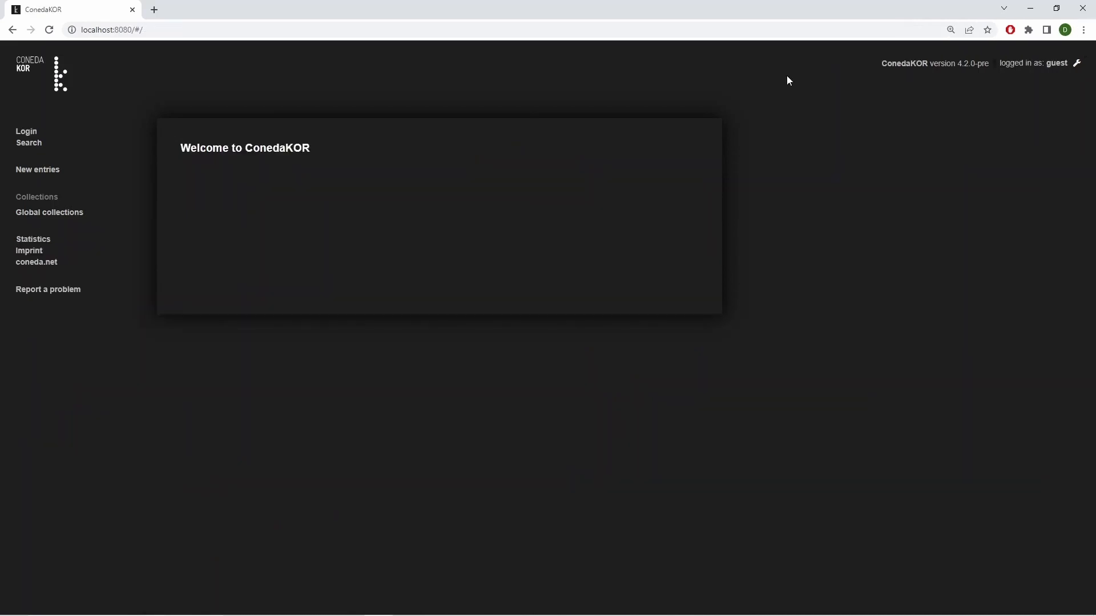
Log in to the administrator account with its username and password
left_click(38, 132)
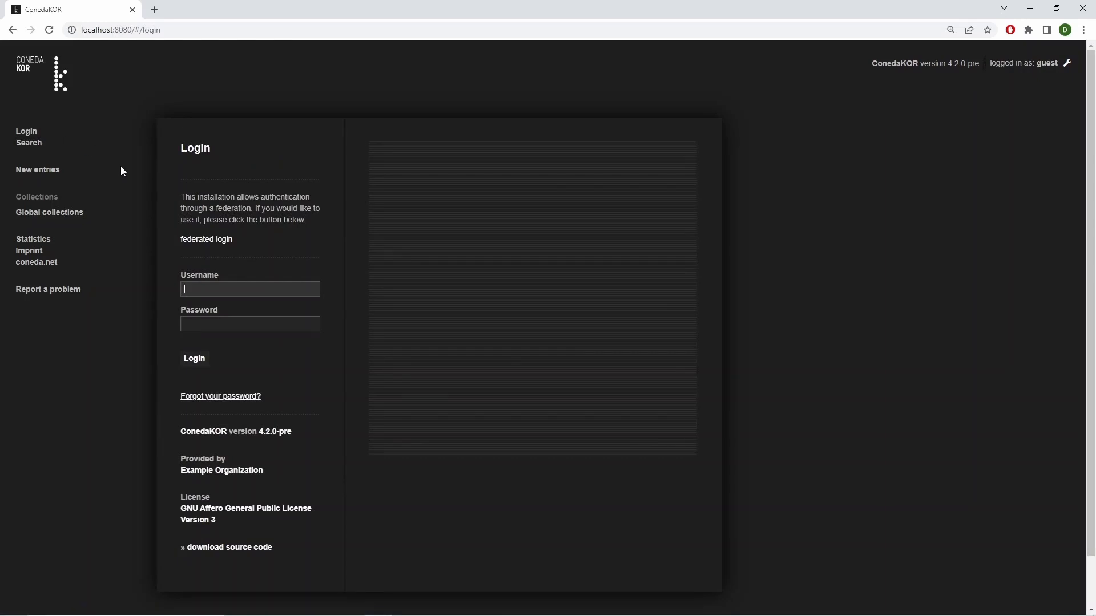
type("admin")
left_click(212, 321)
type("adm")
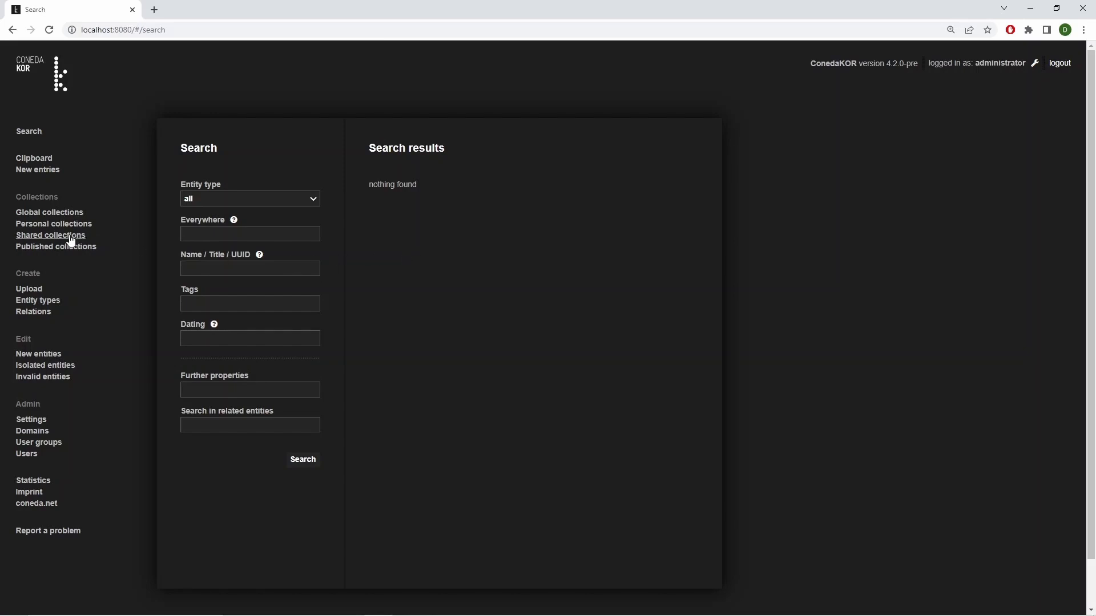
Browse the existing entries, viewing the image of "View of Ripetta" and the creator of "Hercules on the pyre"
left_click(35, 355)
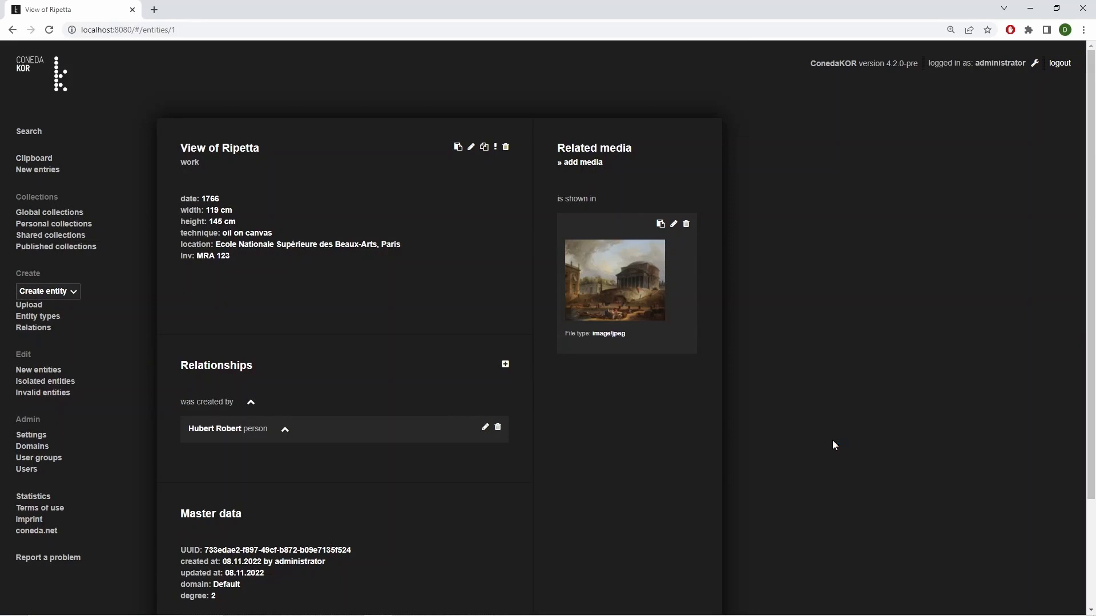
left_click(615, 290)
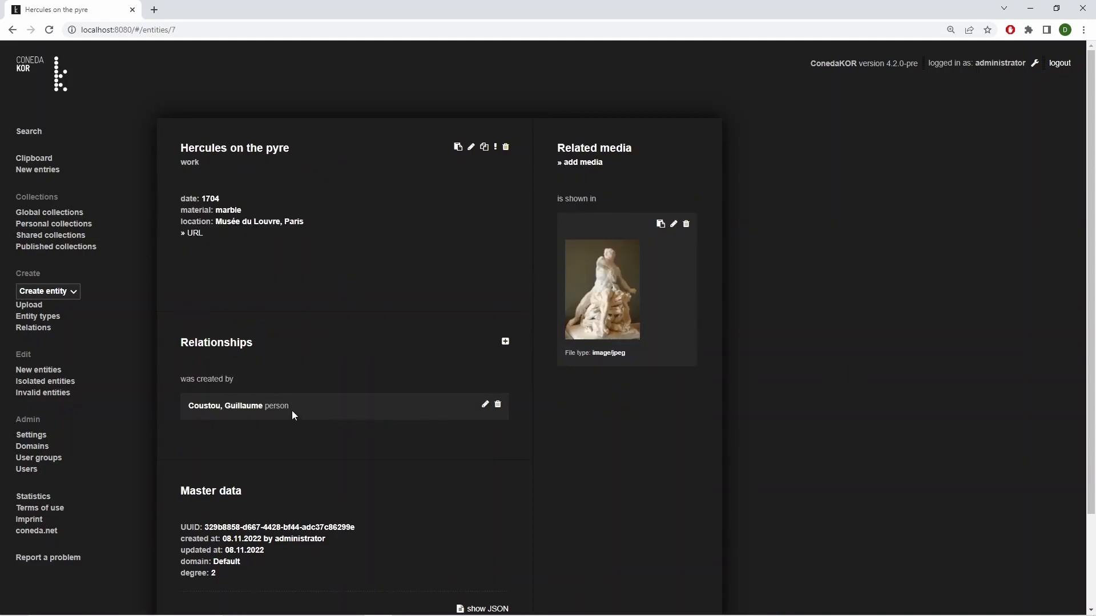
left_click(250, 406)
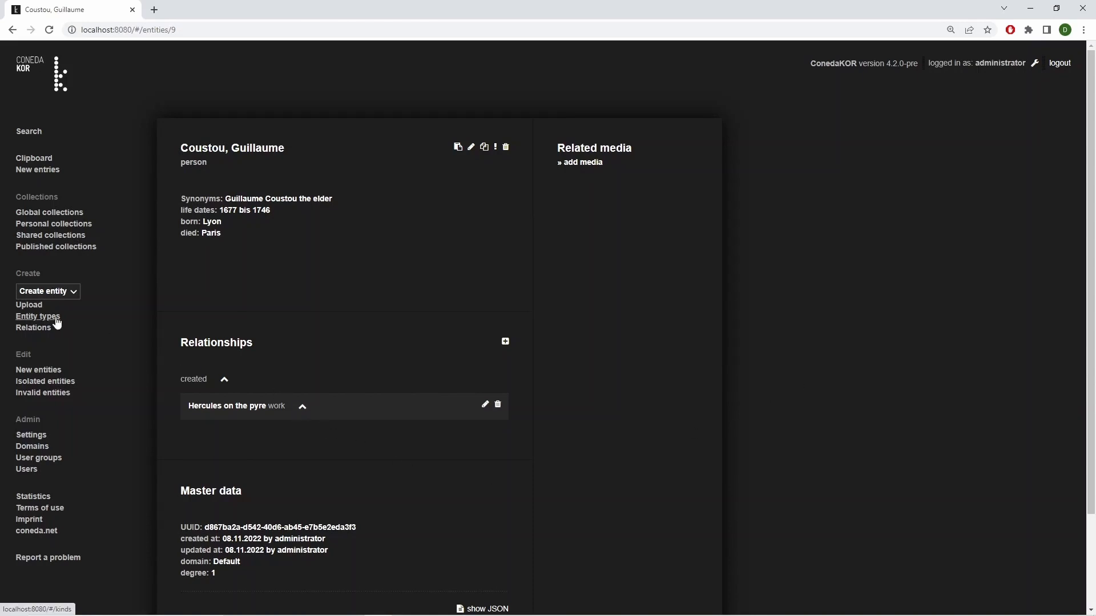
left_click(38, 316)
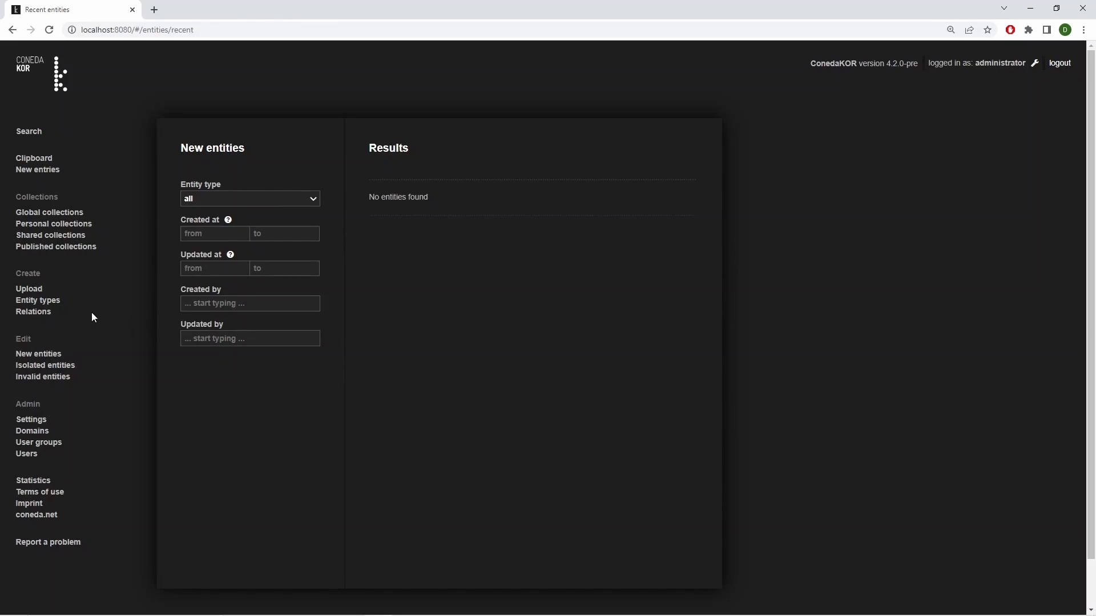
Start a new entity type with the name "work" and the plural name "works"
left_click(55, 305)
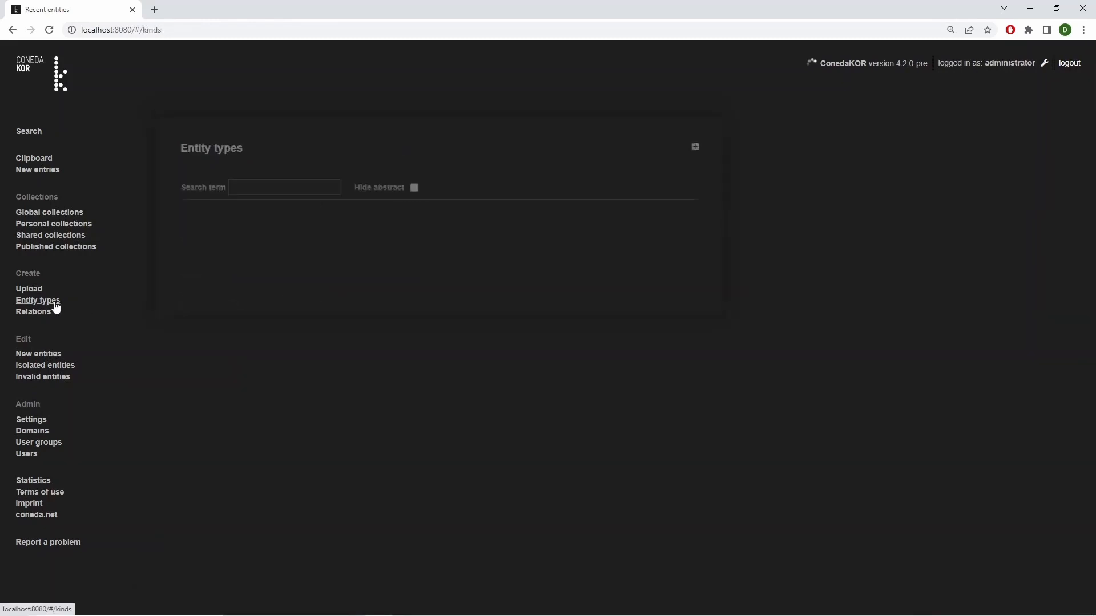
left_click(695, 148)
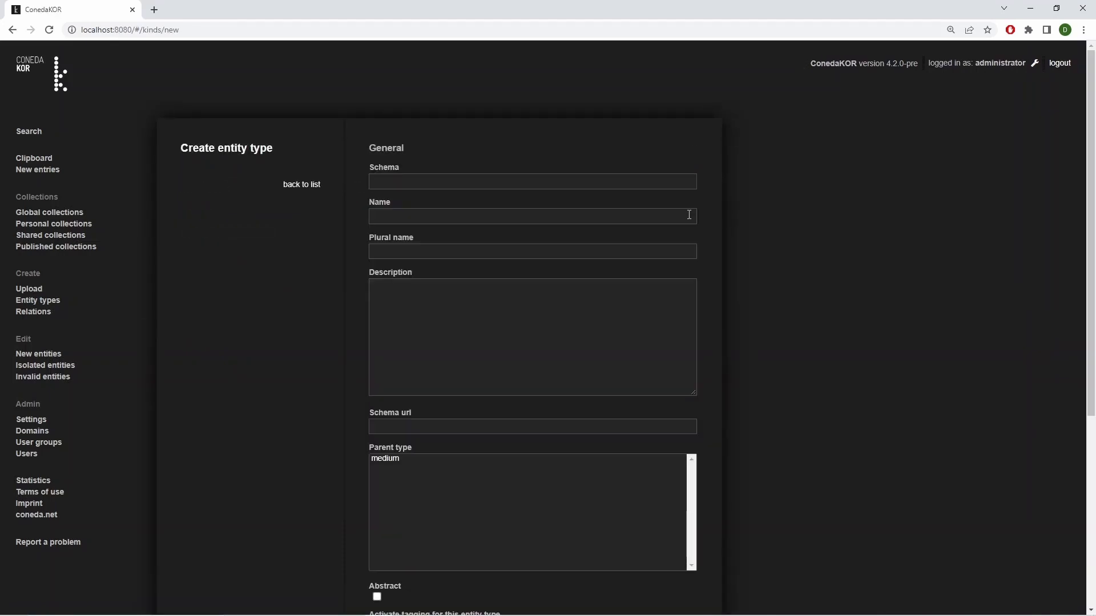
left_click(689, 215)
type("wo")
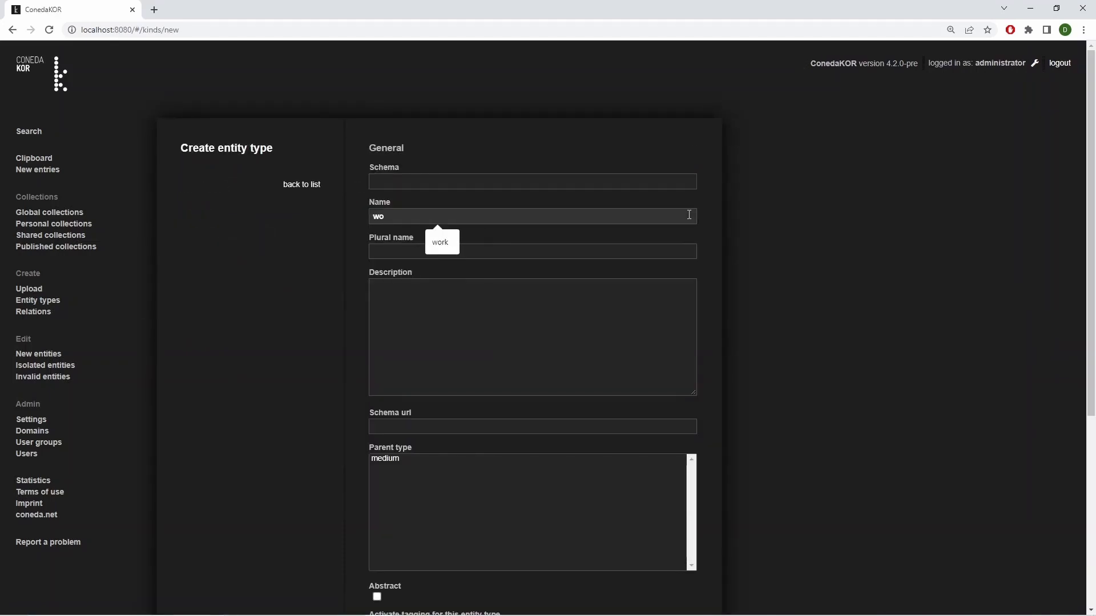
type("rk")
left_click(649, 251)
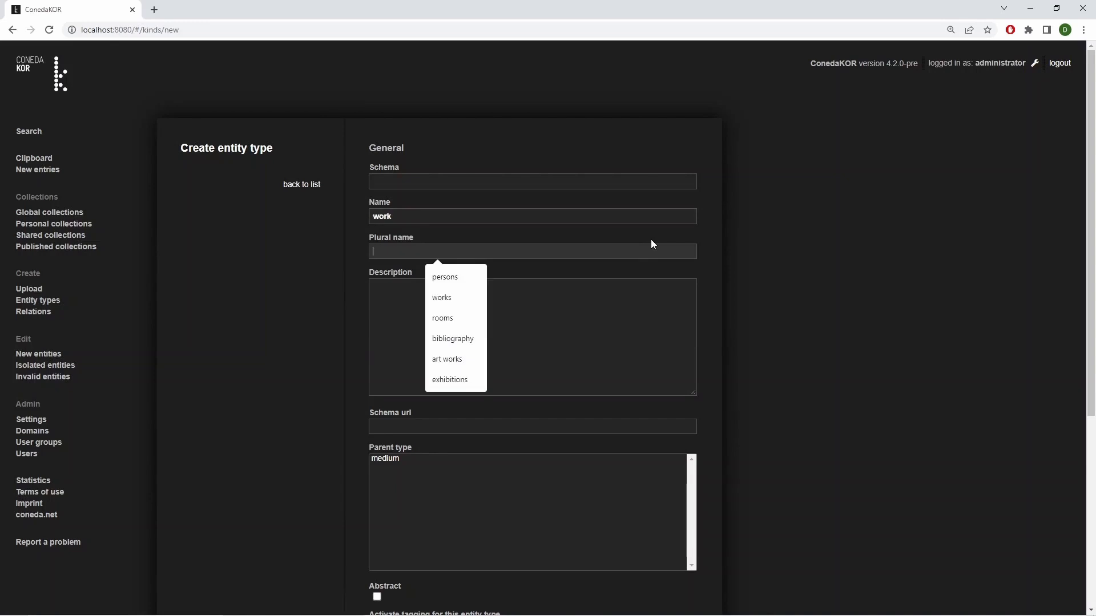
type("works")
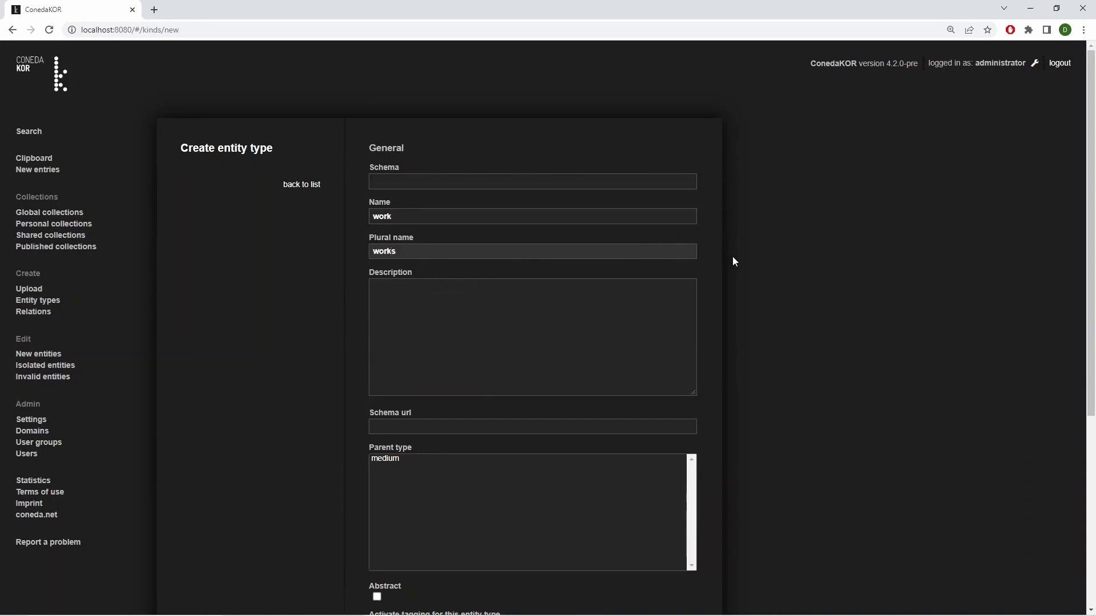
Set the work type's default dating label to "date" and its entity name label to "title", and save it
scroll(732, 257, "down", 2)
scroll(734, 262, "down", 2)
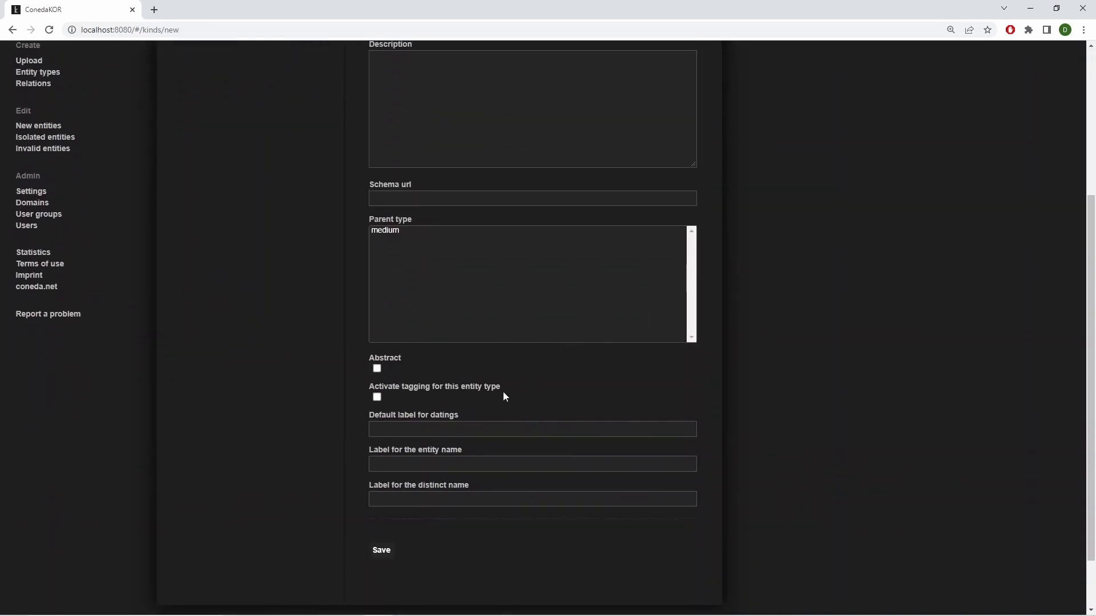
left_click(425, 430)
type("date")
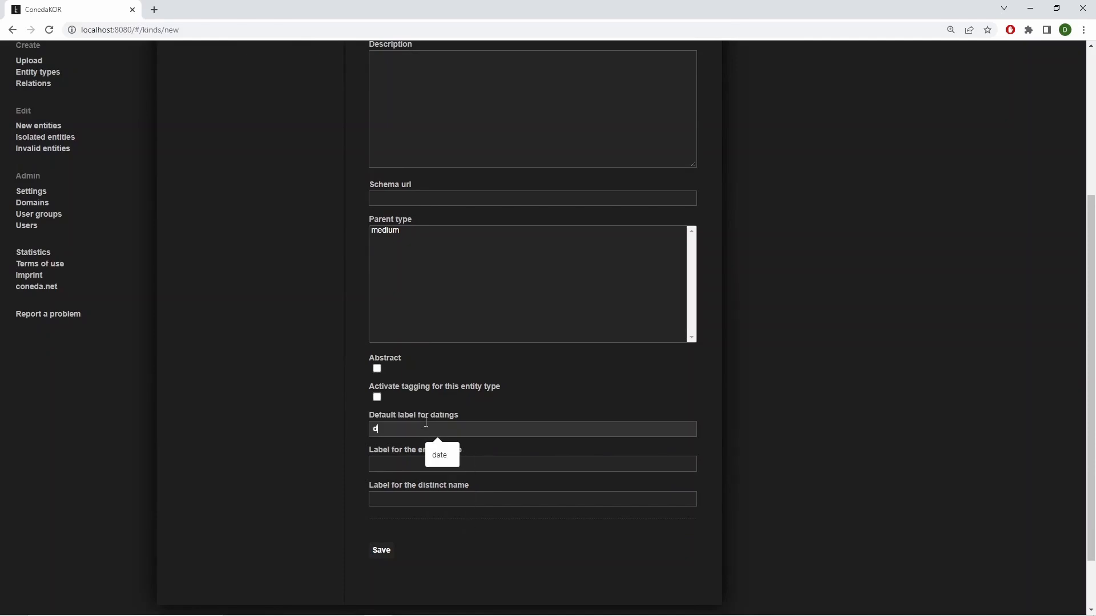
left_click(394, 462)
type("title")
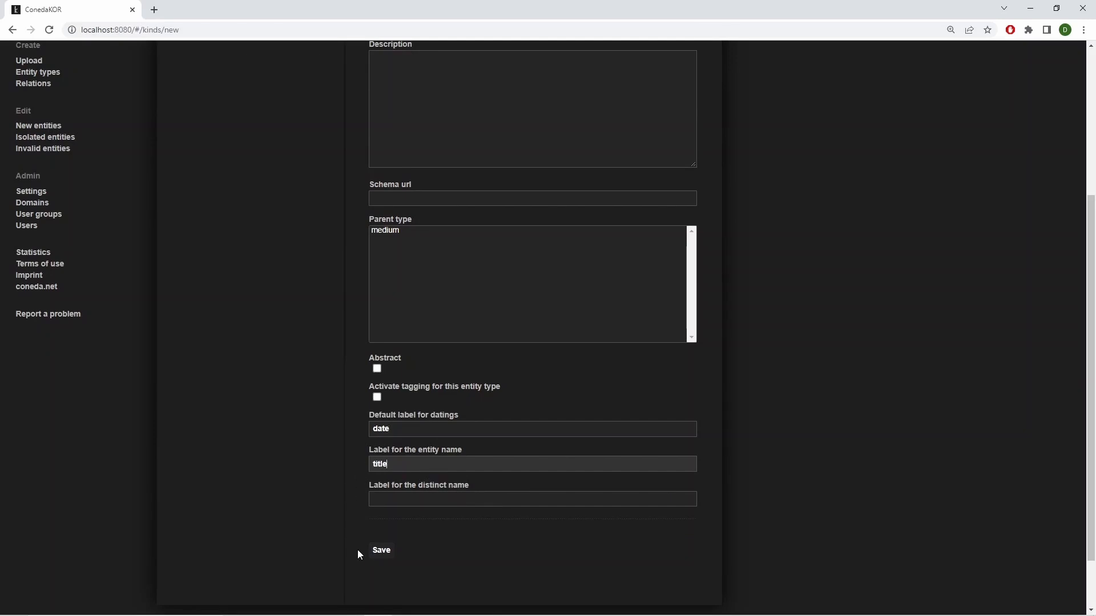
left_click(382, 551)
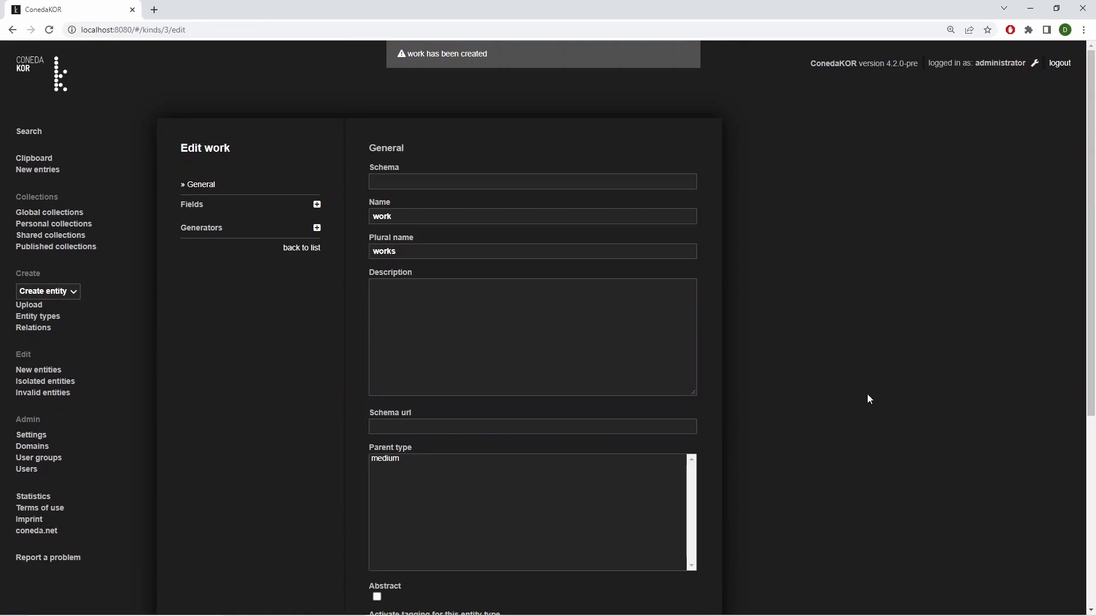
Start another entity type with the name "person" and the plural name "persons"
left_click(45, 317)
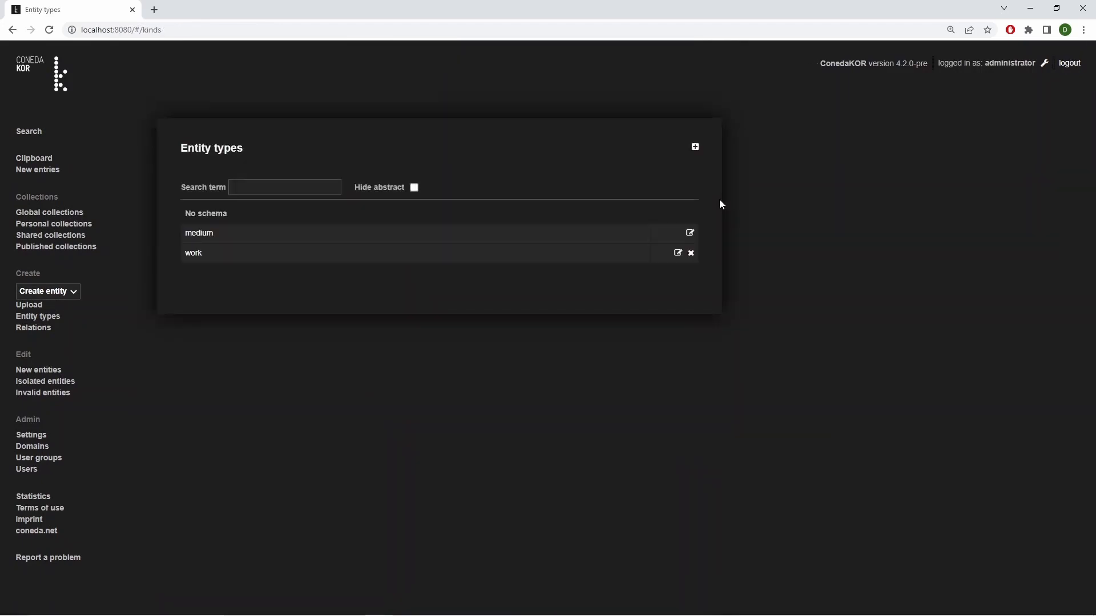
left_click(694, 150)
left_click(461, 217)
type("person")
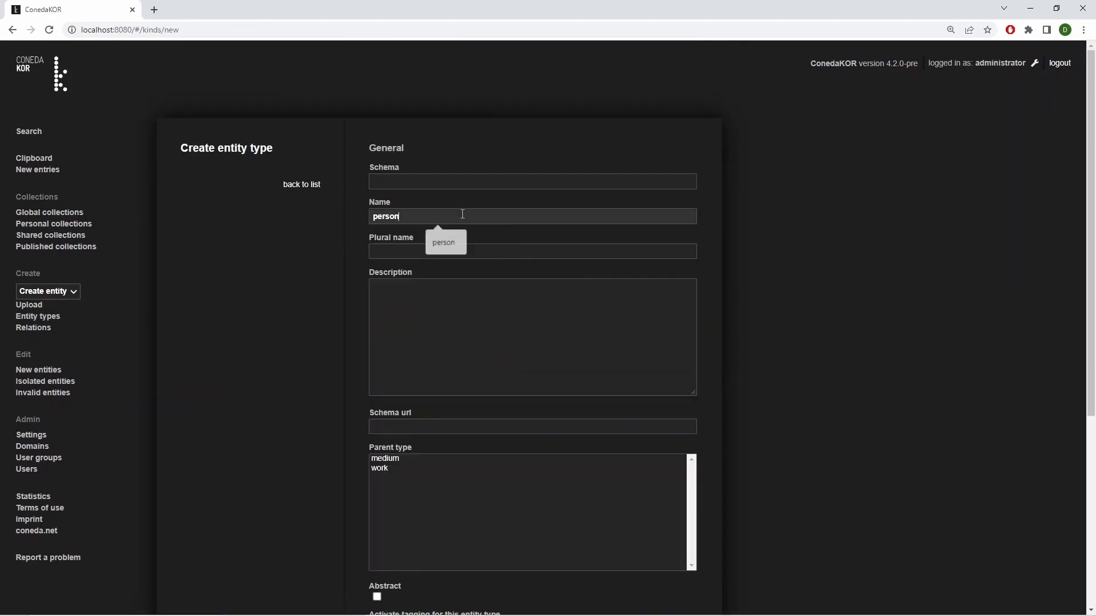
left_click(445, 250)
type("persons")
Set the person type's default dating label to "life dates" and its entity name label to "name", and save it
scroll(772, 310, "down", 4)
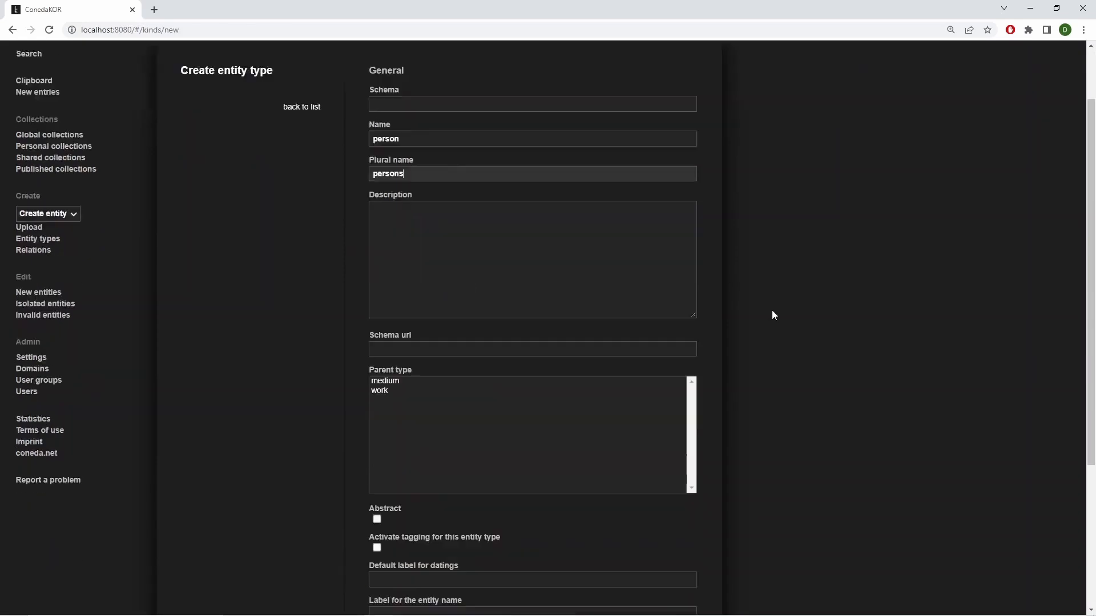
left_click(547, 429)
type("li")
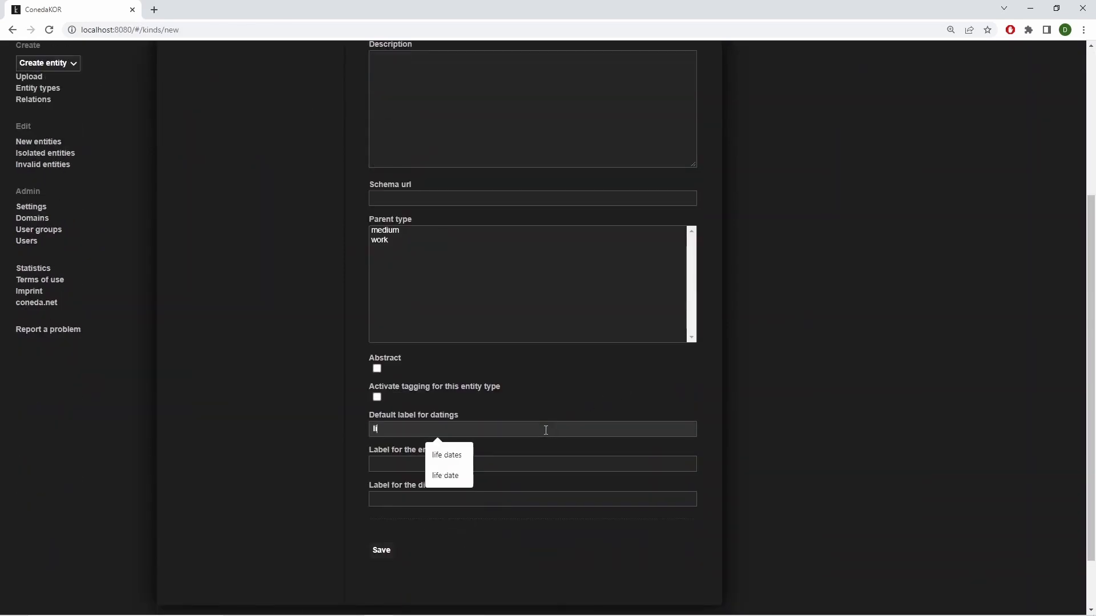
type("fe dates")
left_click(531, 464)
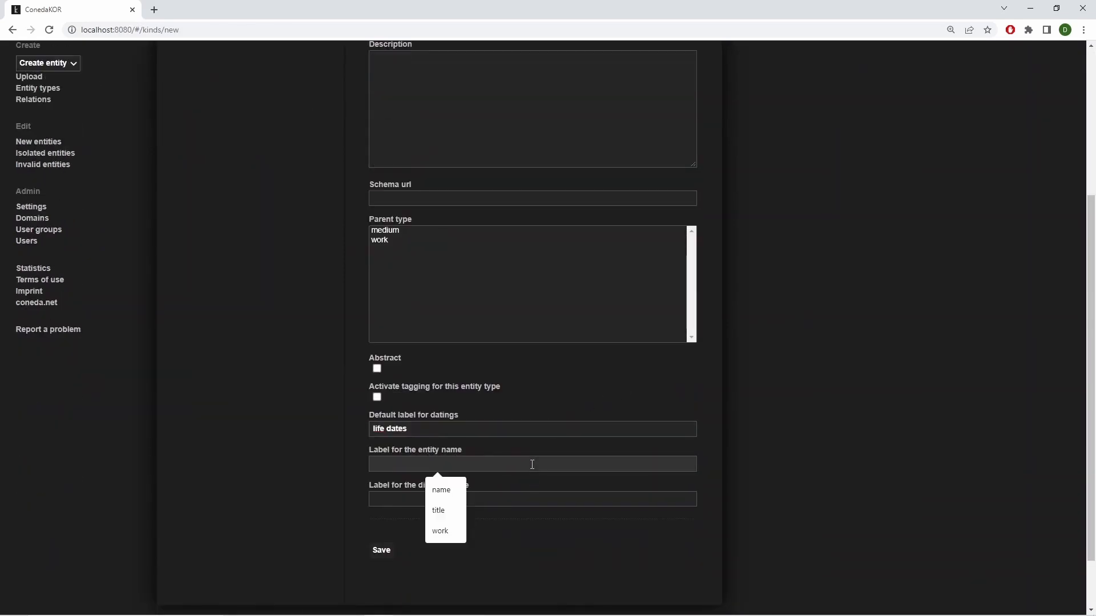
type("name")
left_click(381, 550)
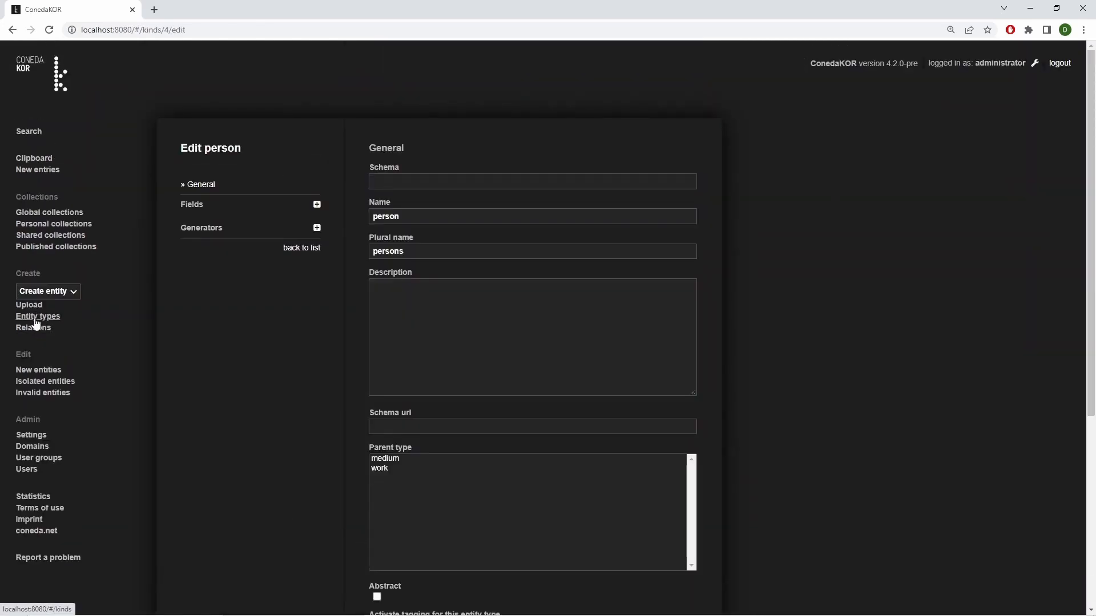
Start a third entity type with the name "room" and the plural name "rooms"
left_click(36, 321)
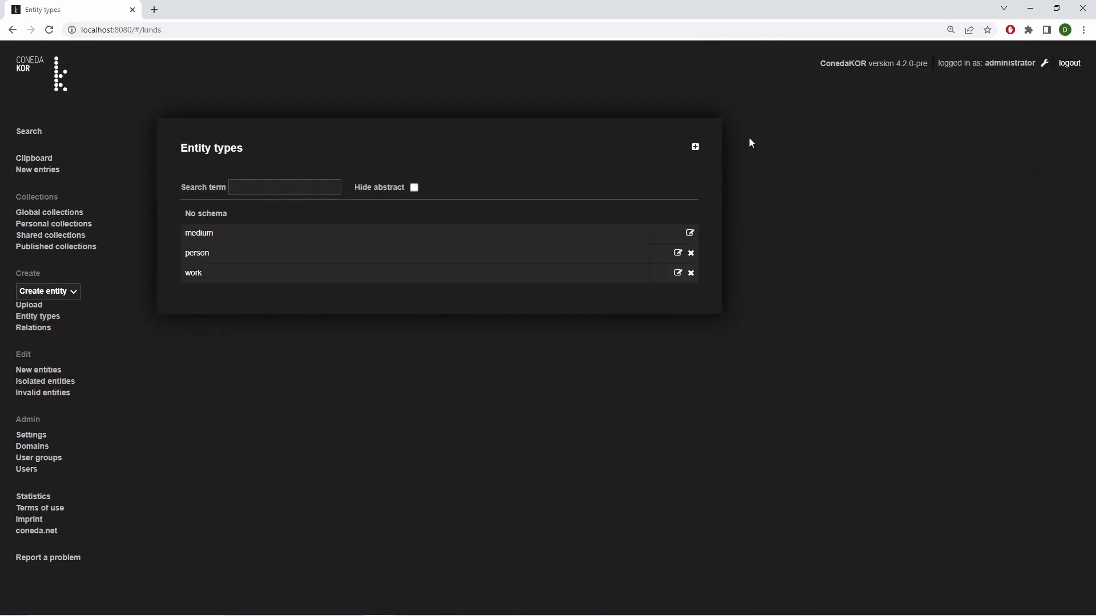
left_click(694, 149)
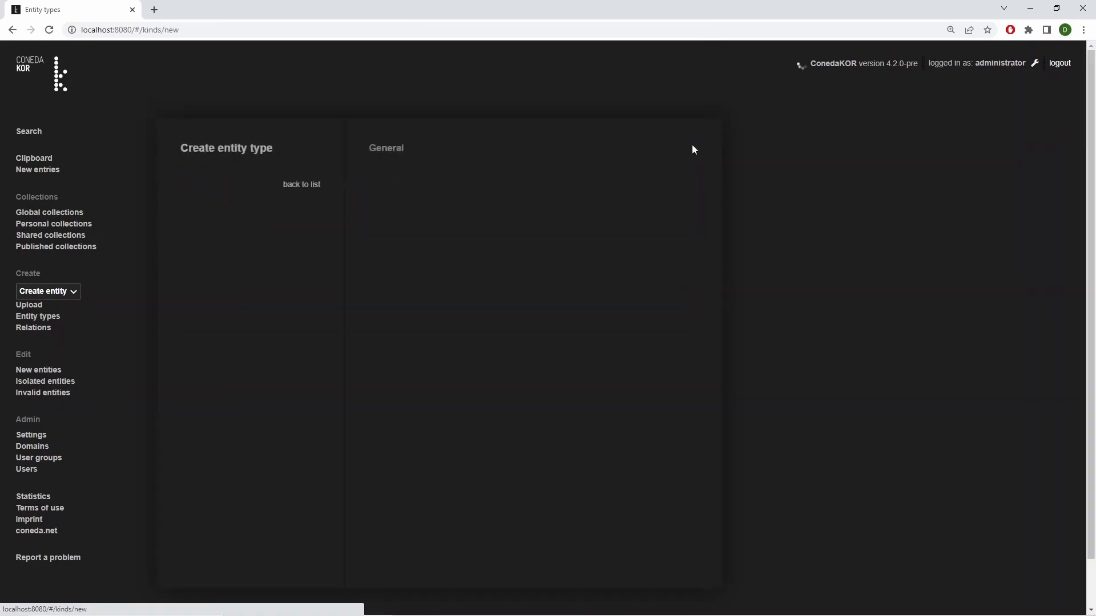
left_click(510, 219)
type("room")
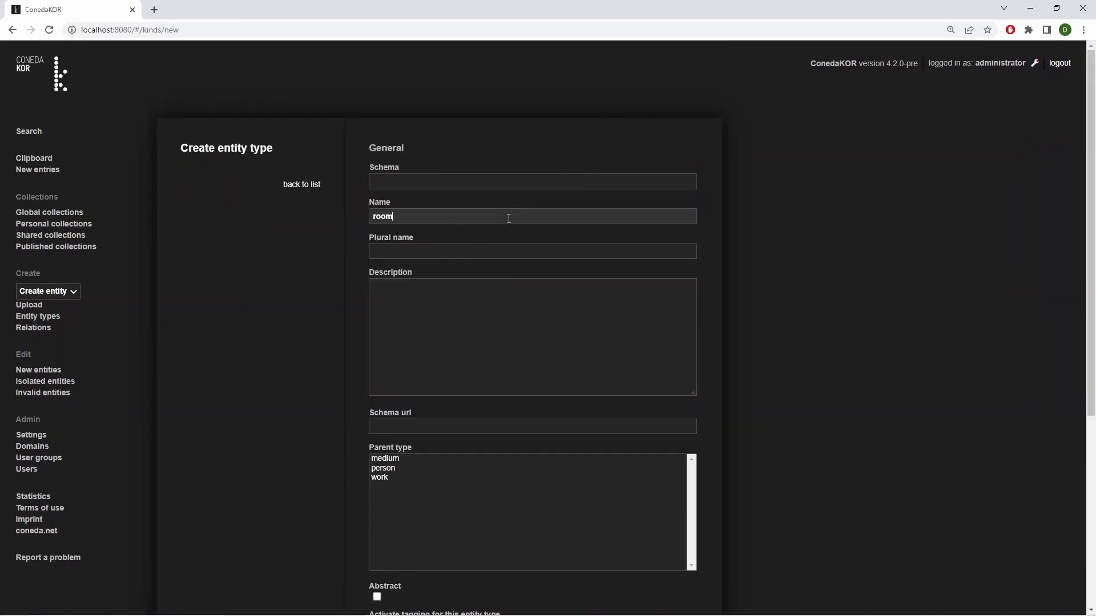
left_click(496, 250)
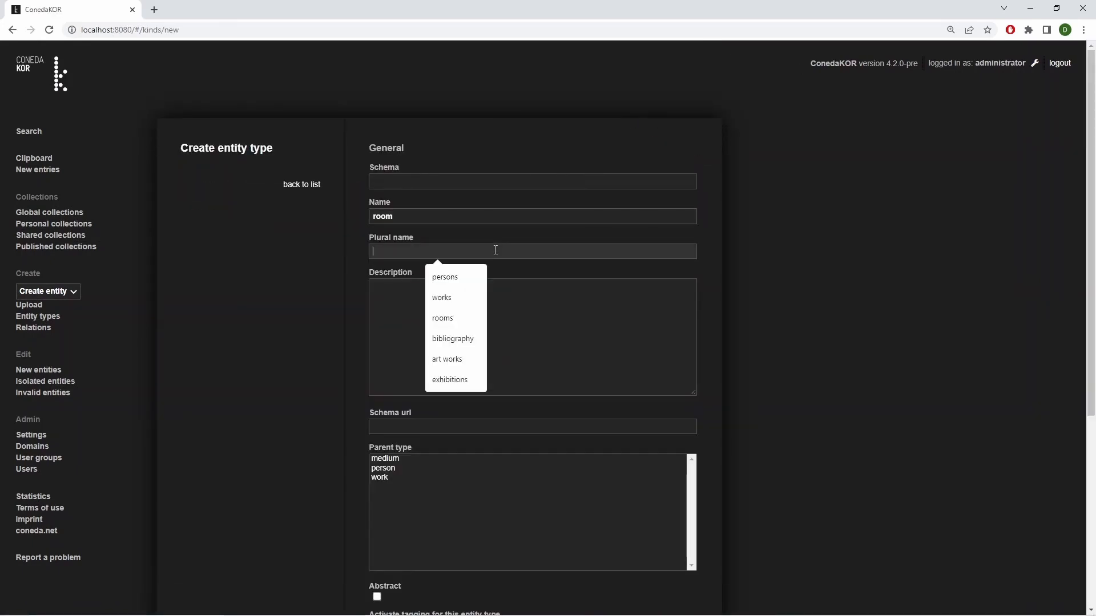
type("rooms")
left_click(833, 448)
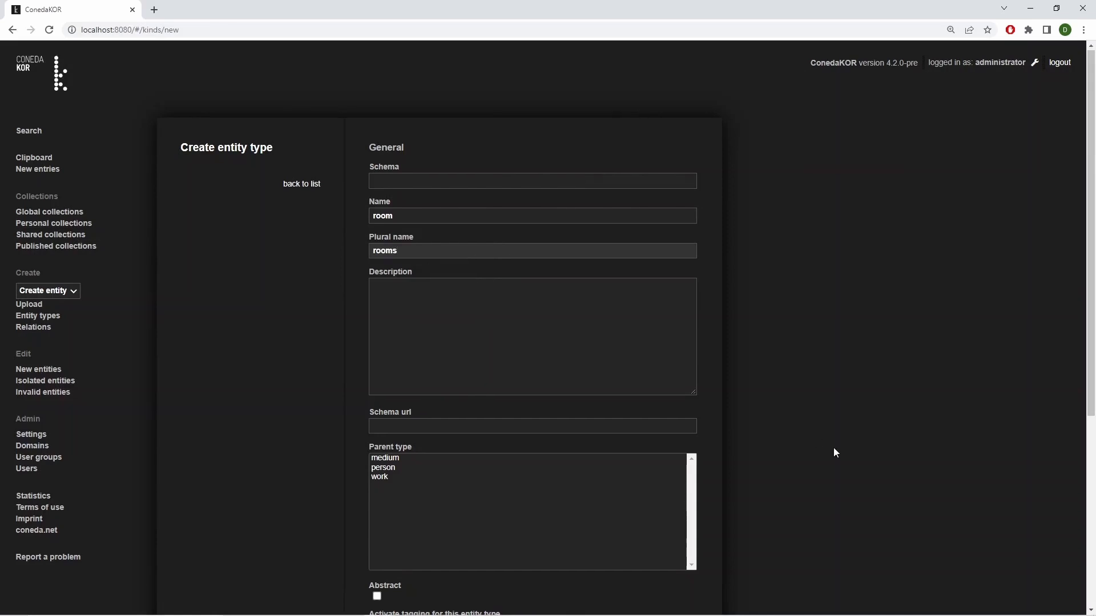
Set the room type's default dating label to "date" and entity name label to "name", save it and return to the entity type list
scroll(833, 448, "down", 4)
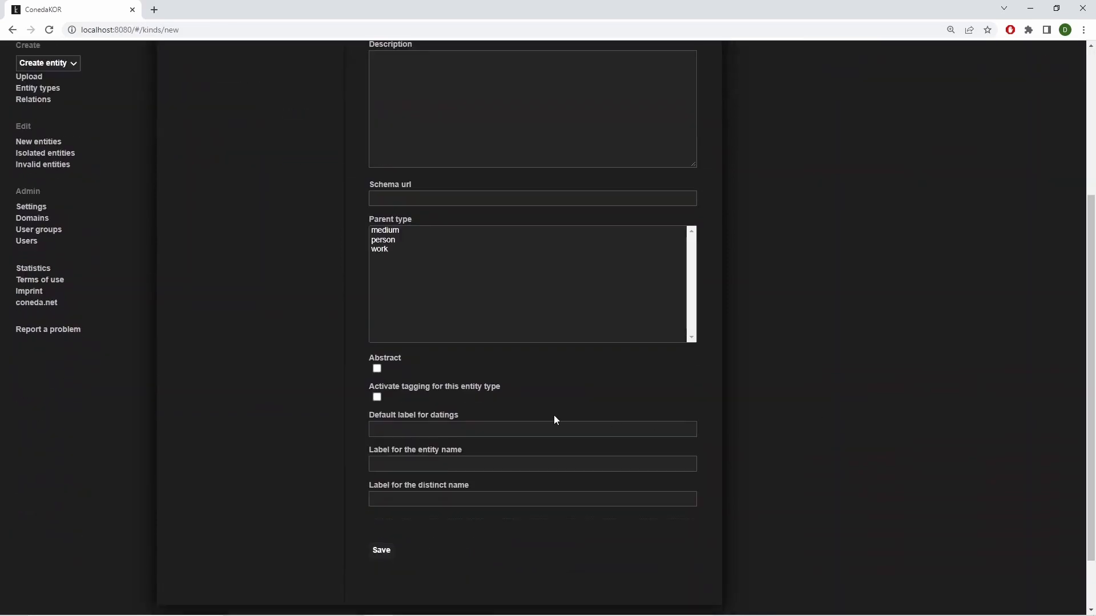
left_click(437, 429)
type("date")
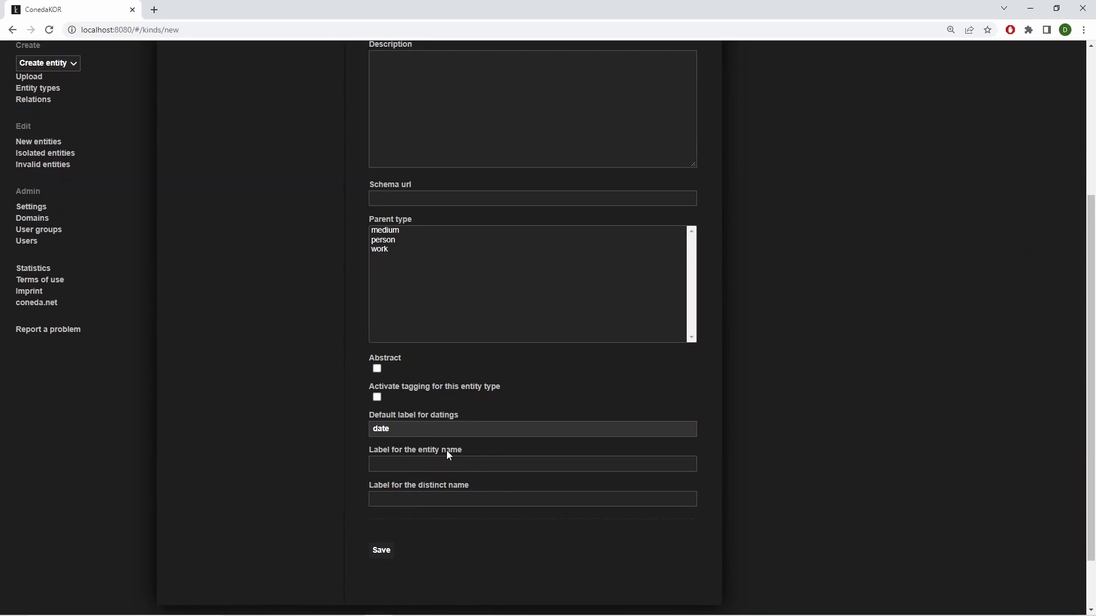
left_click(442, 462)
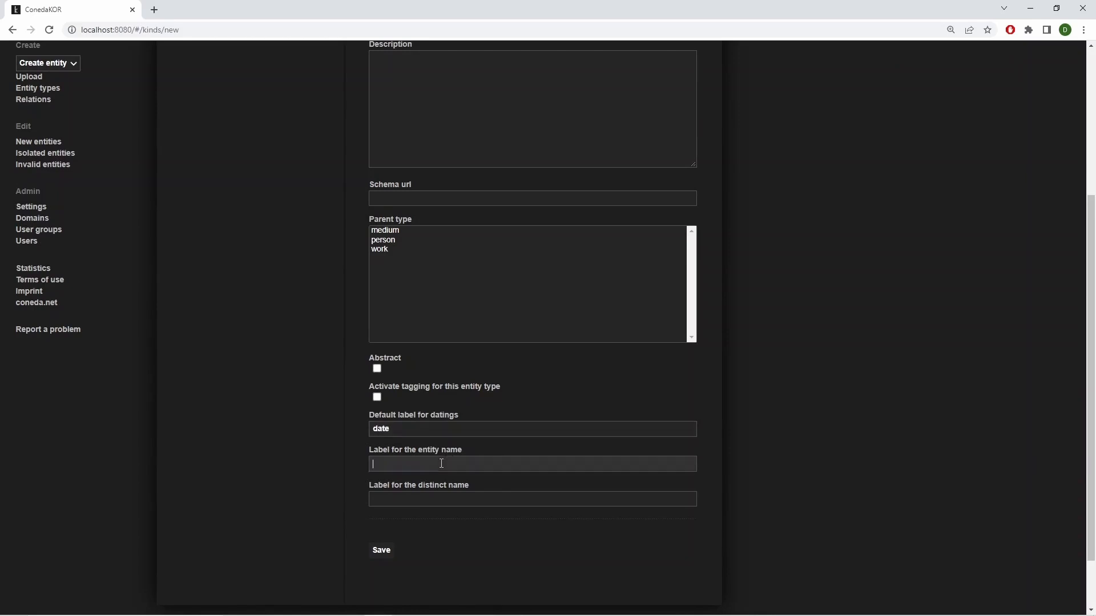
type("name")
left_click(378, 551)
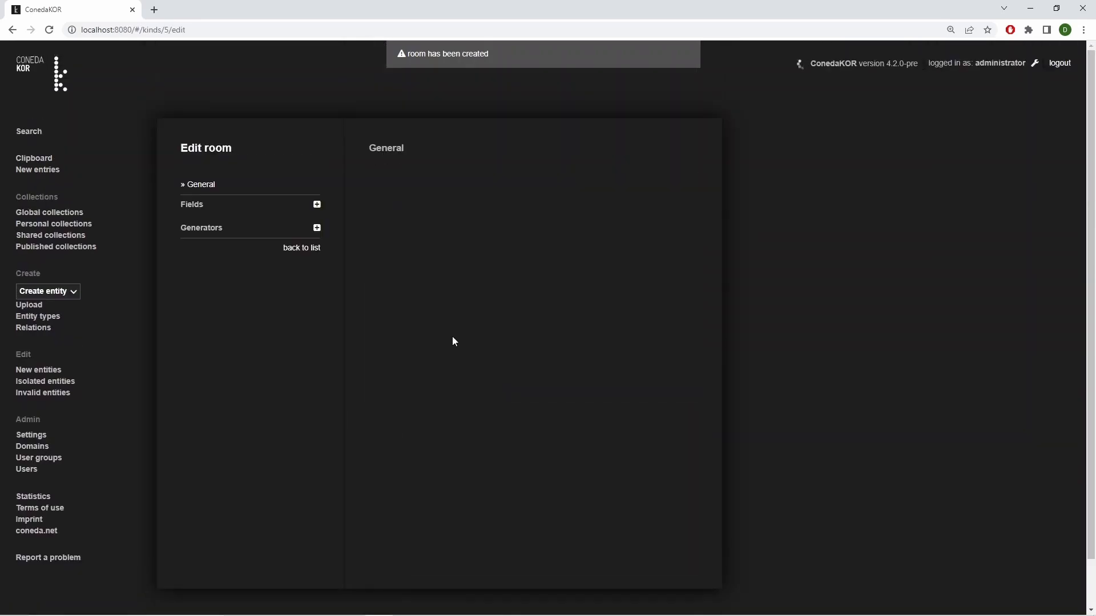
left_click(40, 316)
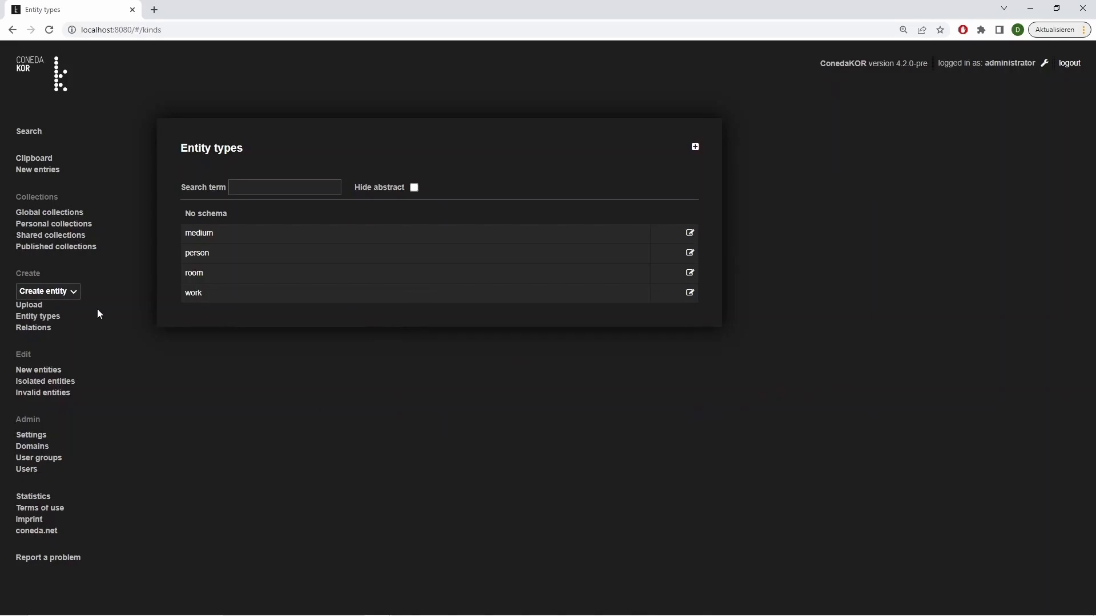
Start a new work entity with the title "View of Ripetta"
left_click(73, 293)
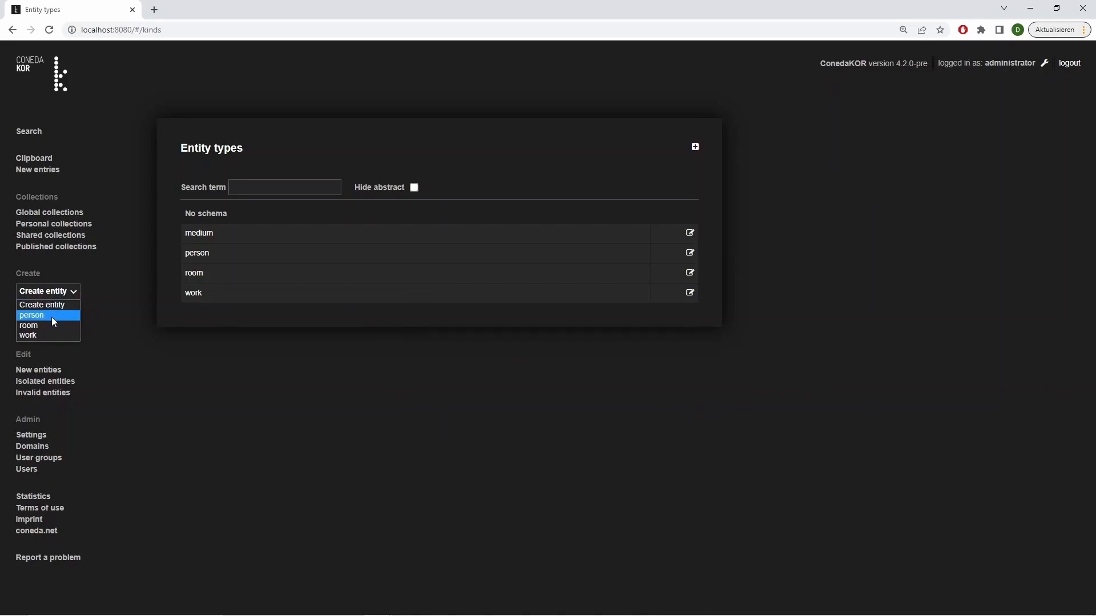
left_click(46, 336)
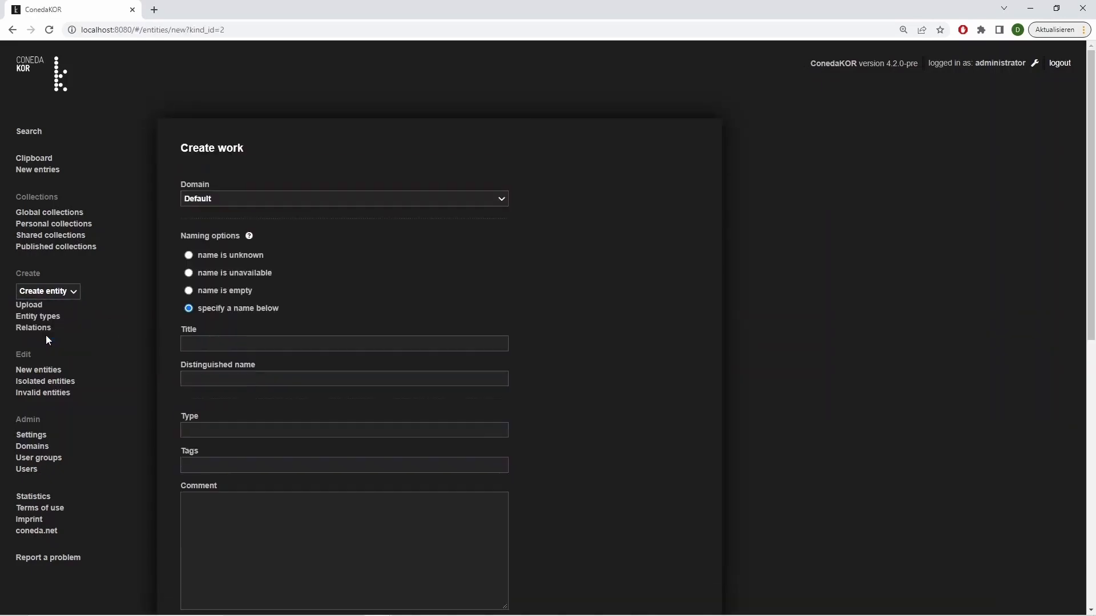
left_click(202, 343)
type("Vie")
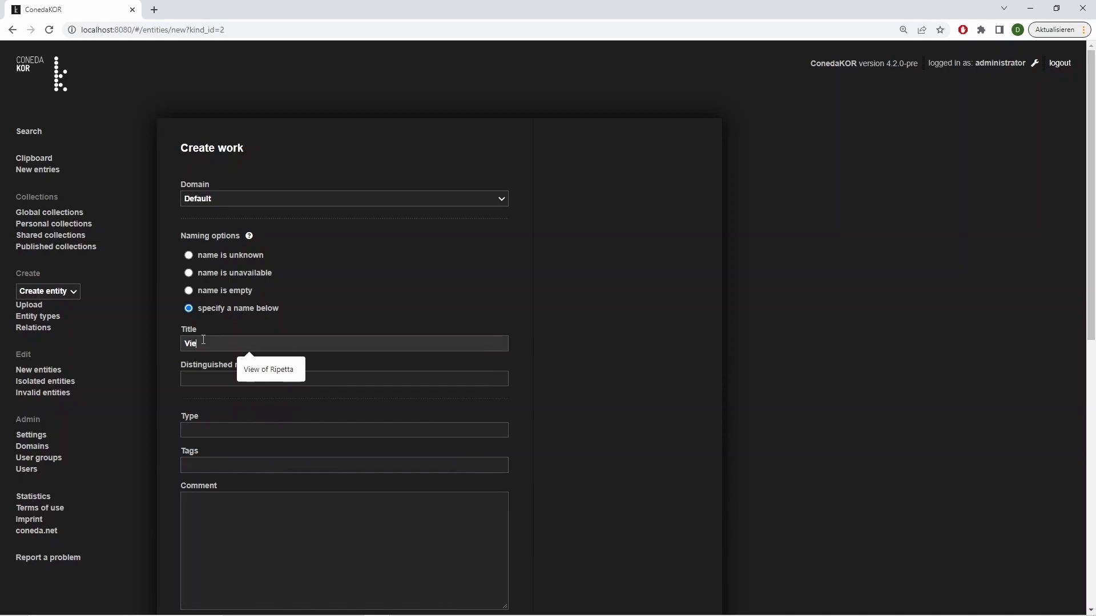
type("w of Ripetta")
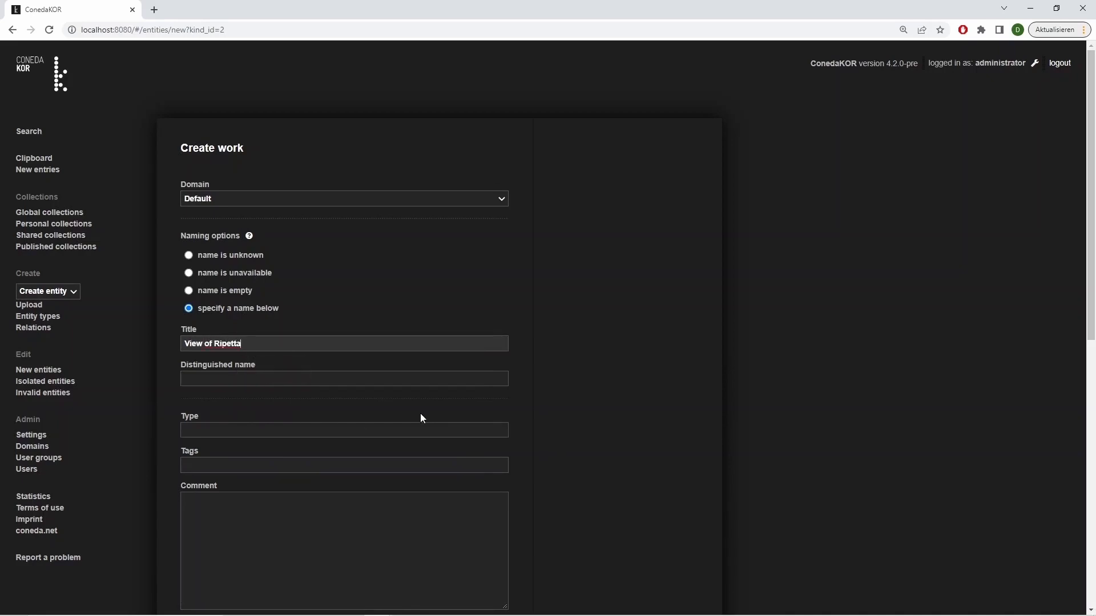
Add dating information to the work with the type "date" and the dating 1766
scroll(420, 413, "down", 8)
scroll(420, 414, "down", 1)
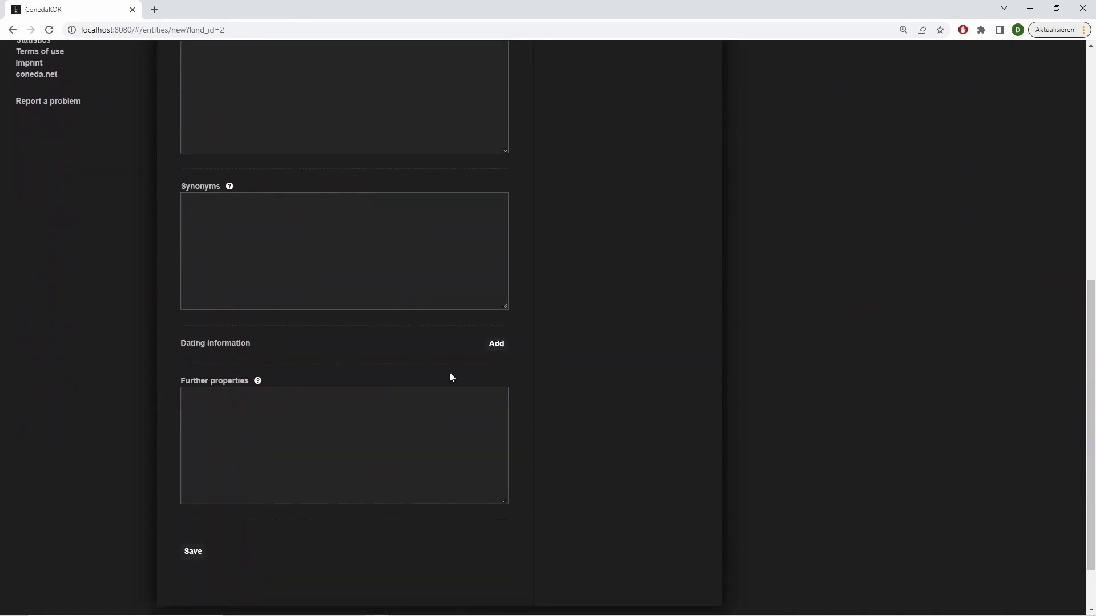
left_click(496, 347)
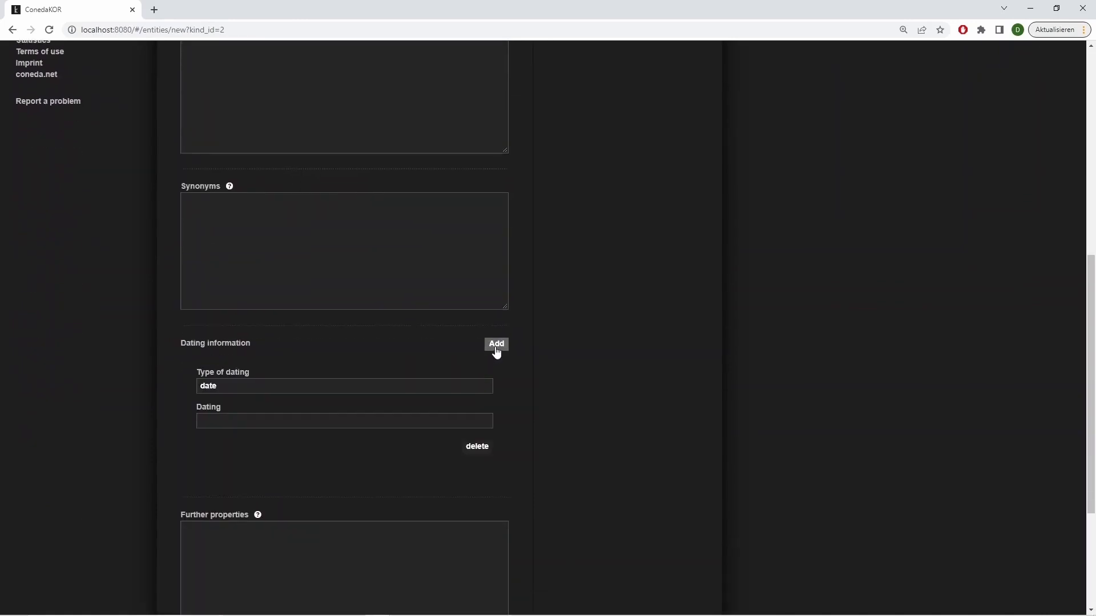
left_click(338, 420)
type("1766")
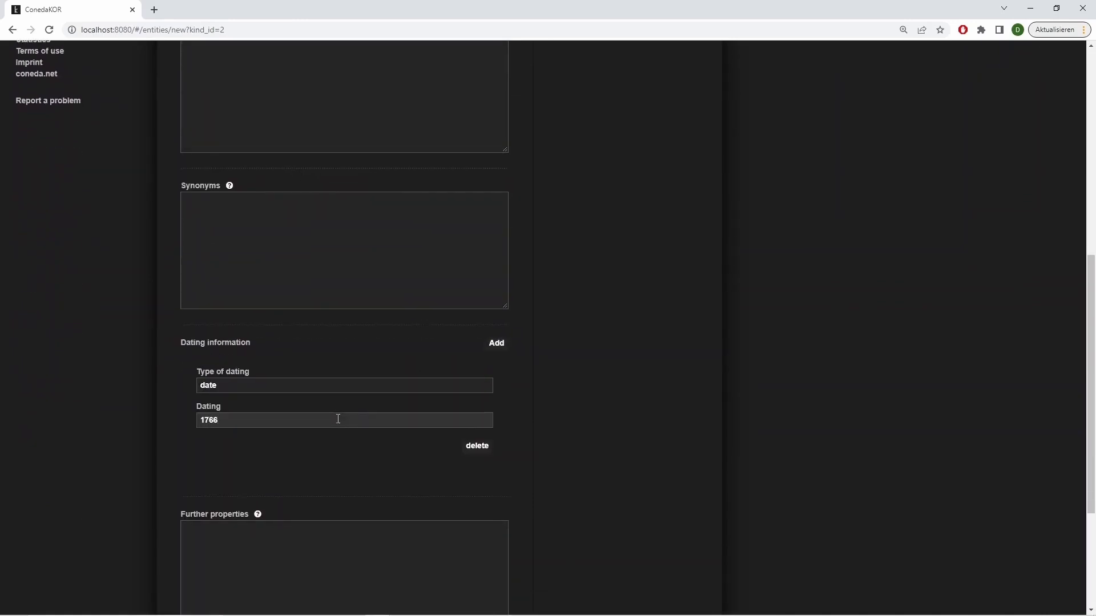
Enter the work's further properties "width: 119 cm", "height: 145 cm" and "technique: oil on canvas" on separate lines
scroll(338, 419, "down", 3)
left_click(278, 326)
type("width: 119 cm")
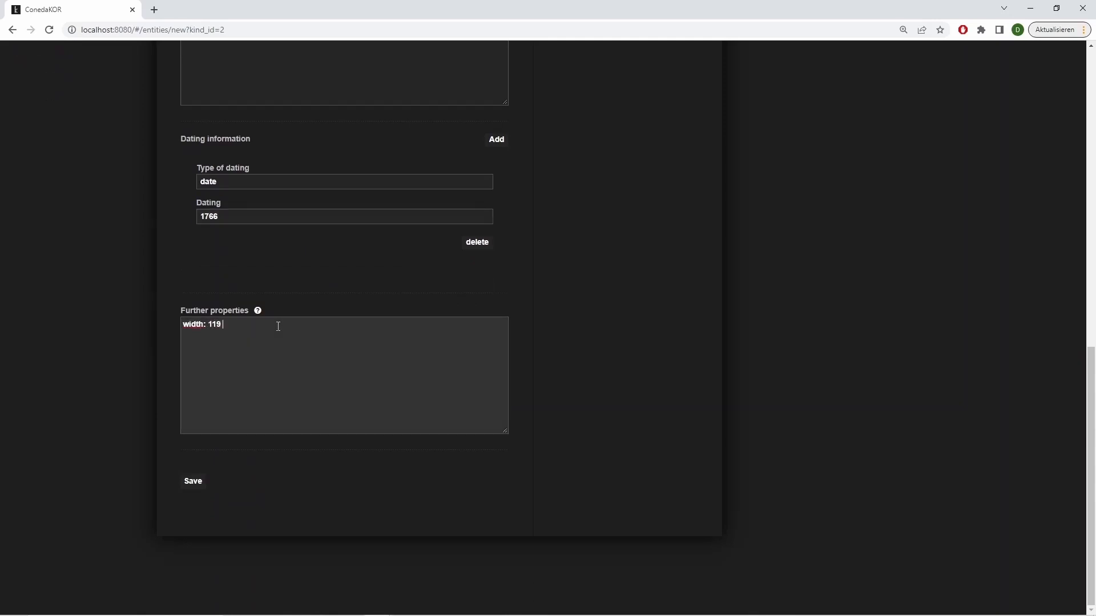
key("Return")
type("height: 145 cm")
key("Return")
type("technique: oil on canvas")
Add the properties "location: Ecole Nationale Supérieure des Beaux-Arts, Paris", "Inv: MRA 123" and the copied ensba.fr link as "URL:", and save the work
key("Return")
type("locati")
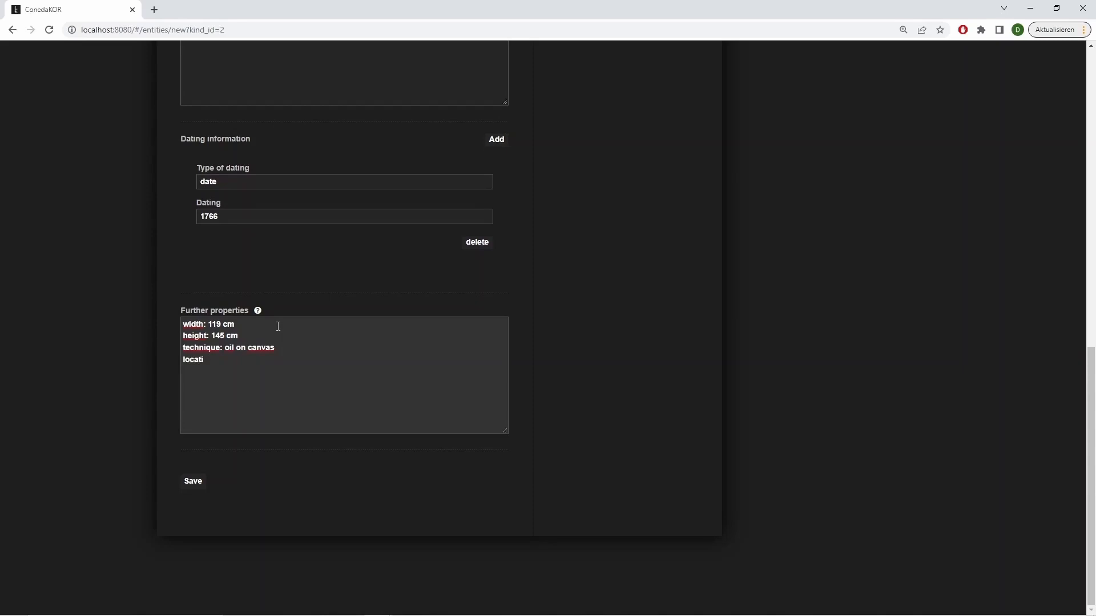
type("on: Ecole Nationale Supérieure des Beaux-Arts, Paris")
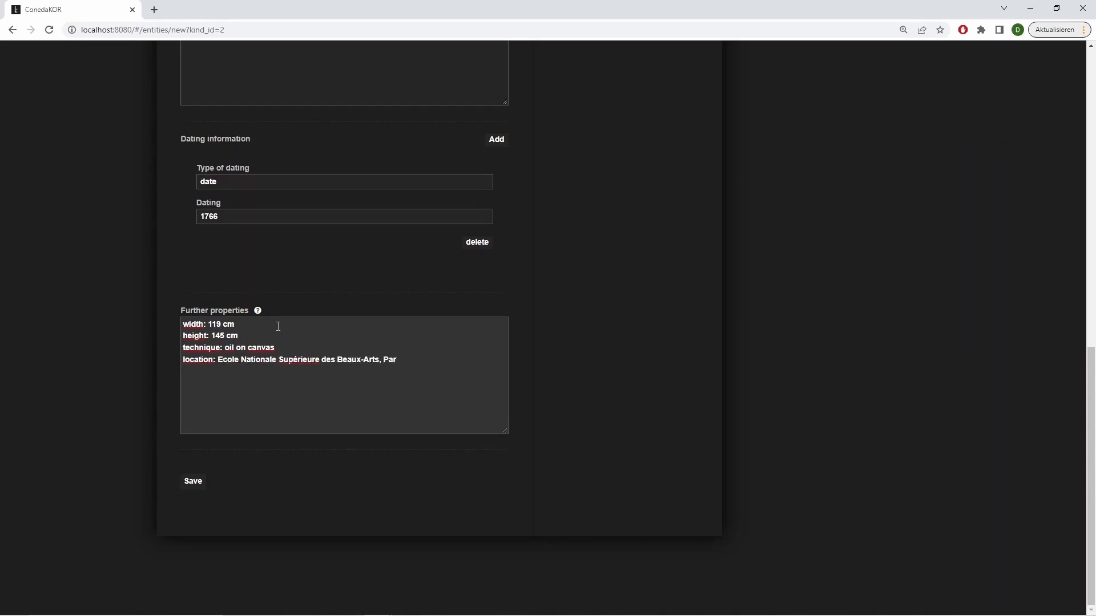
key("Return")
type("Inv: MRA 123")
key("Return")
type("URL:")
type("http://www.ensba.fr/ow2/catzarts/voir.xsp?id=00101-5692&qid=sdx_q0&n=6&sf=&e=")
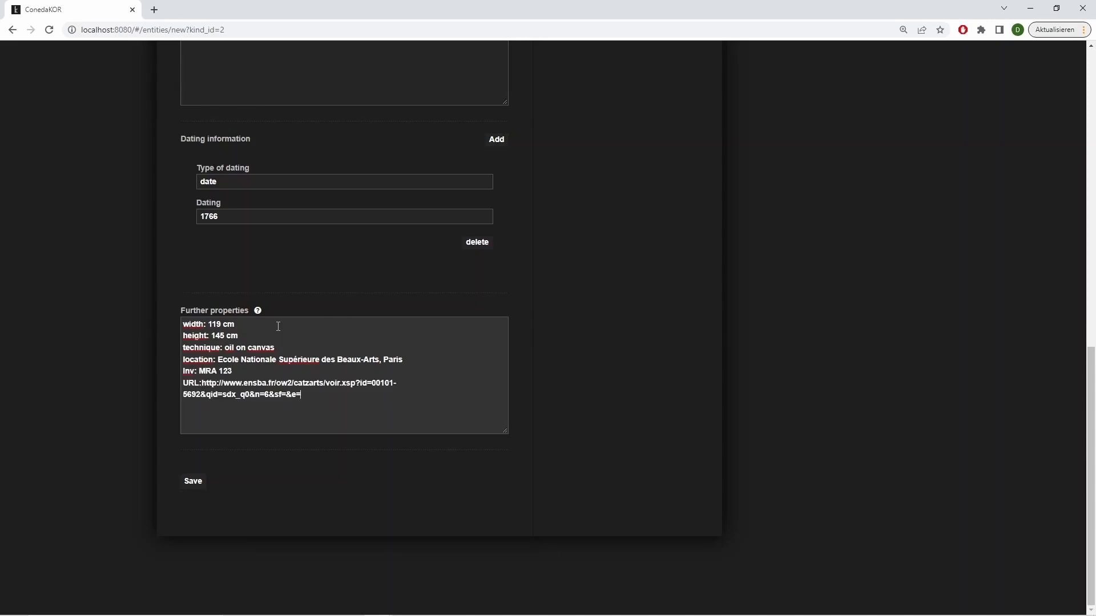
left_click(204, 482)
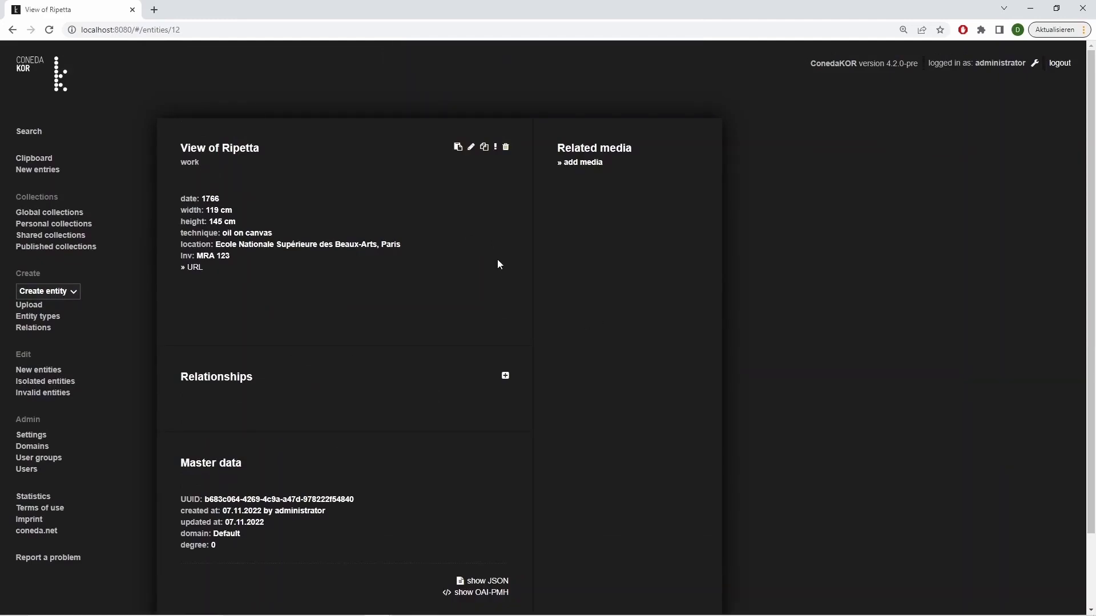
Start a new person entity with the name "Hubert Robert"
left_click(48, 291)
left_click(59, 312)
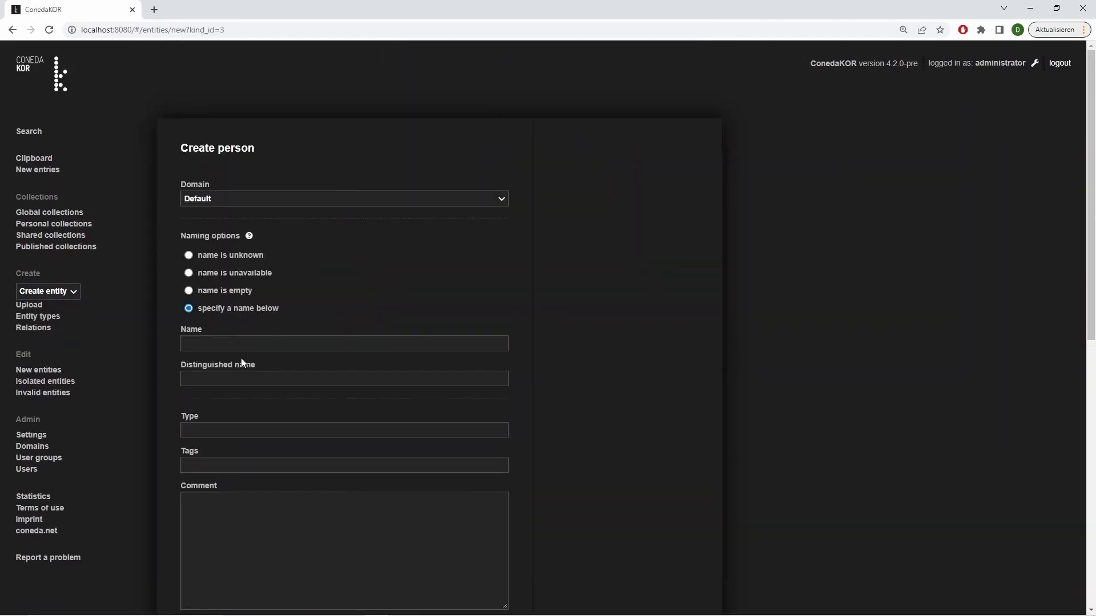
left_click(237, 342)
type("Hubert Robert")
Add dating information to the person with the type "life dates" and the dating "1733 bis 1808"
scroll(232, 399, "down", 7)
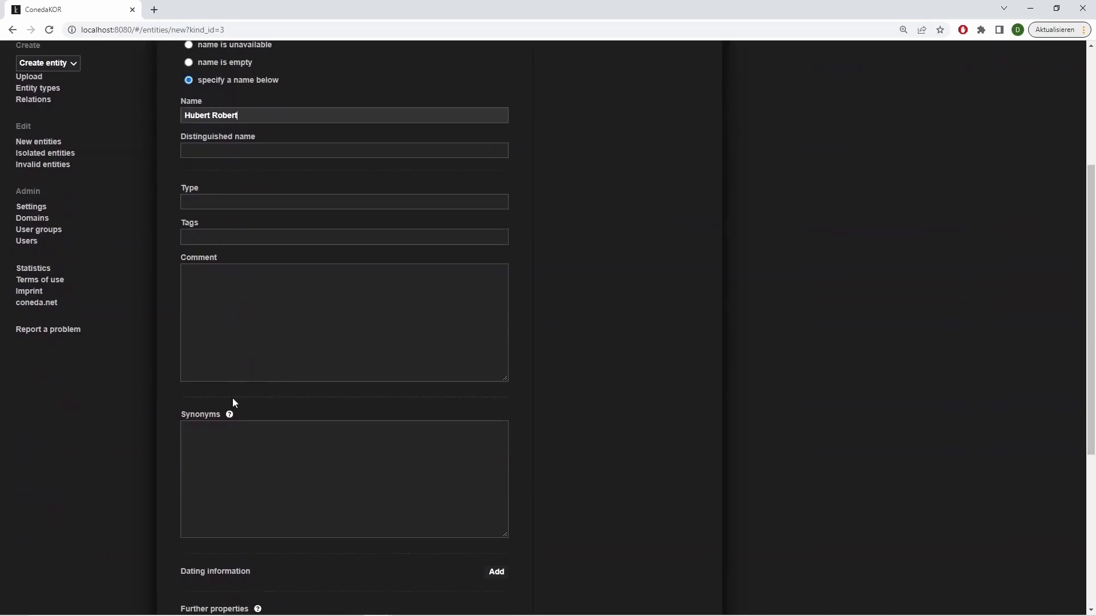
left_click(495, 401)
left_click(226, 479)
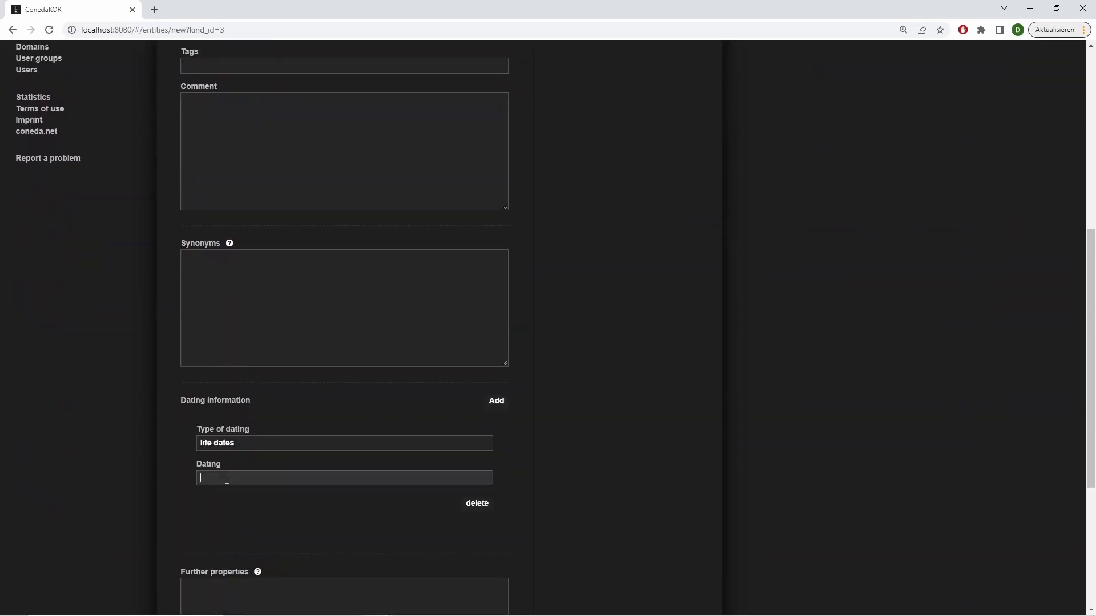
type("1733 bis 1808")
Enter the person's further properties "born: Paris" and "died: Paris" on separate lines, and save the person
scroll(247, 417, "down", 3)
left_click(247, 417)
type("born: Paris")
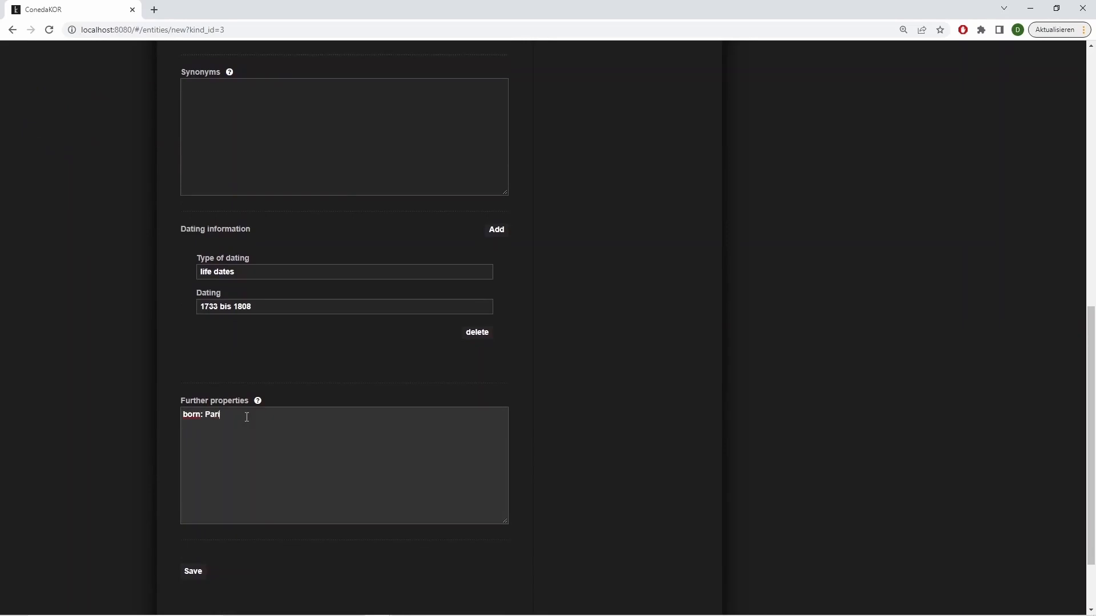
key("Return")
type("died: Paris")
left_click(193, 572)
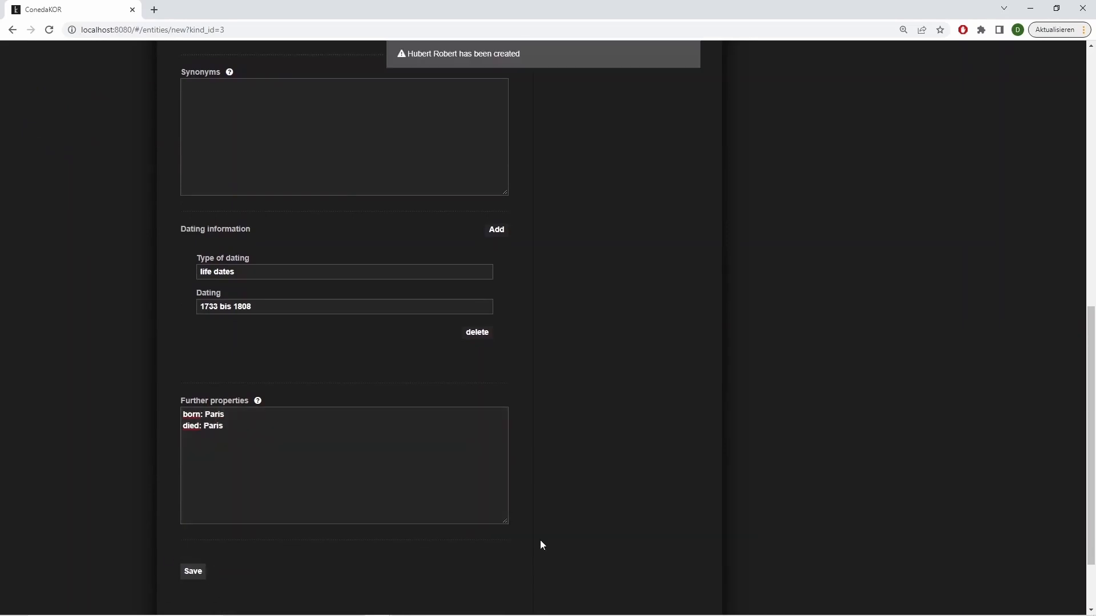
Start a new room entity with the name "Galerie d'Apollon"
left_click(57, 292)
left_click(50, 326)
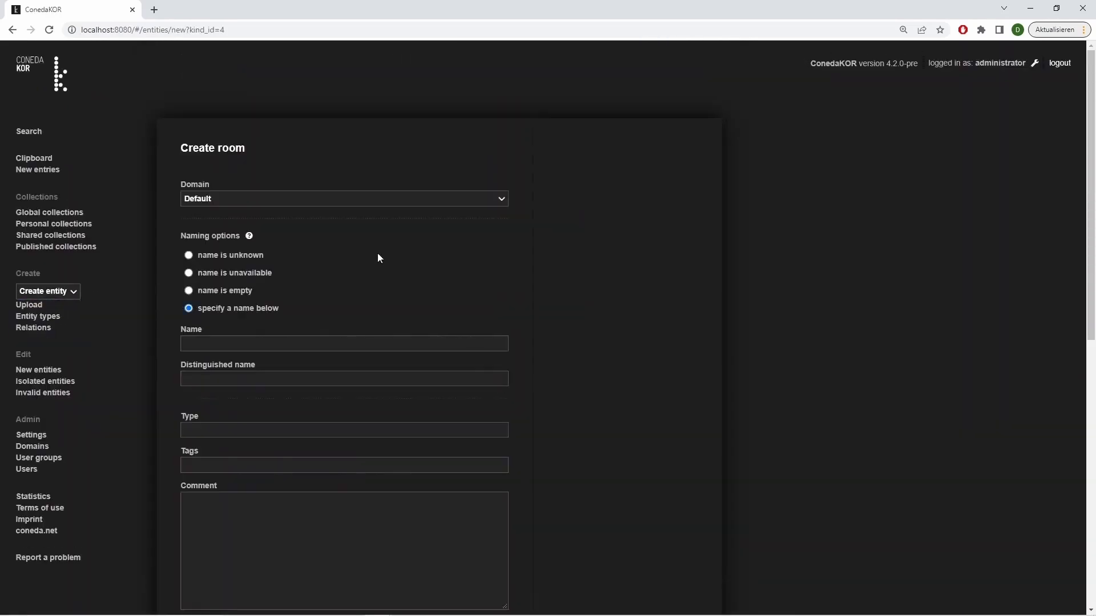
left_click(319, 347)
type("Galerie d'A")
type("guado")
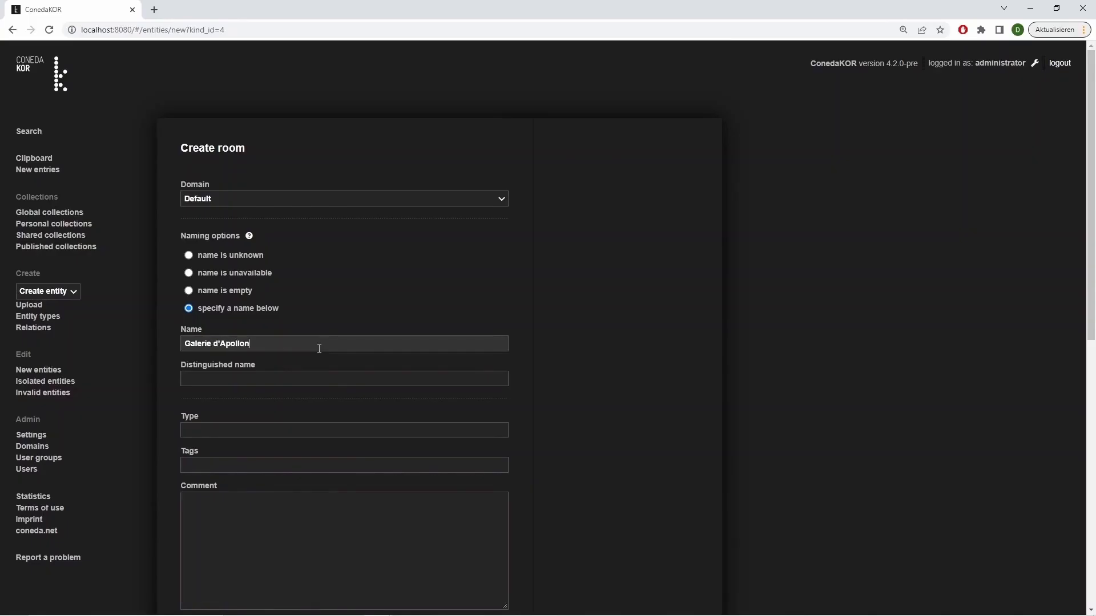
Add an empty dating entry and the further property "location: Musée du Louvre, Paris" to the room, and save it
scroll(400, 462, "down", 8)
left_click(497, 344)
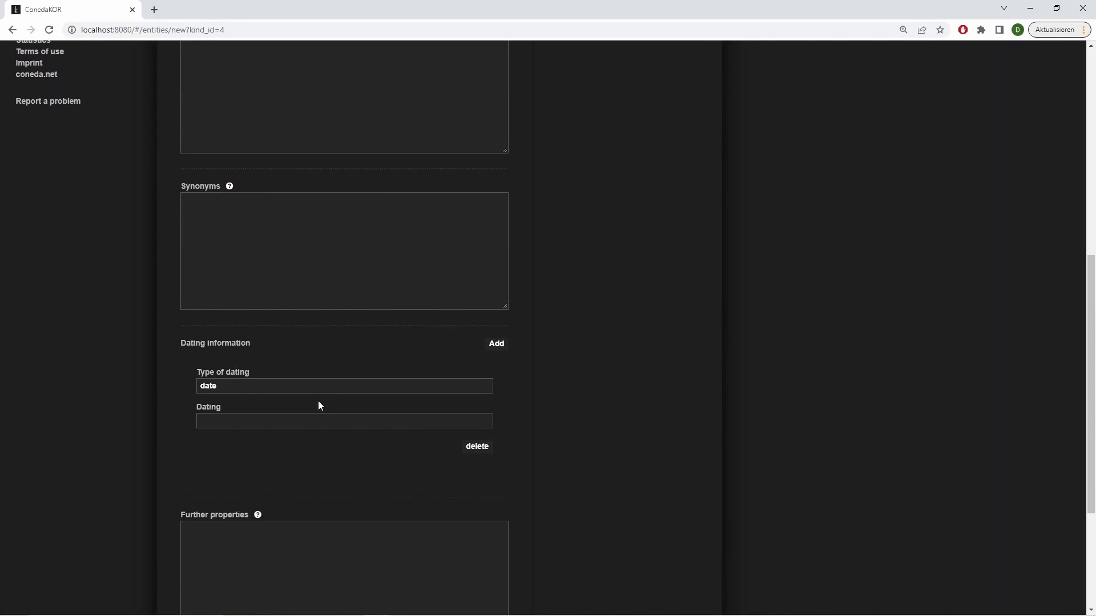
scroll(487, 368, "down", 4)
left_click(252, 360)
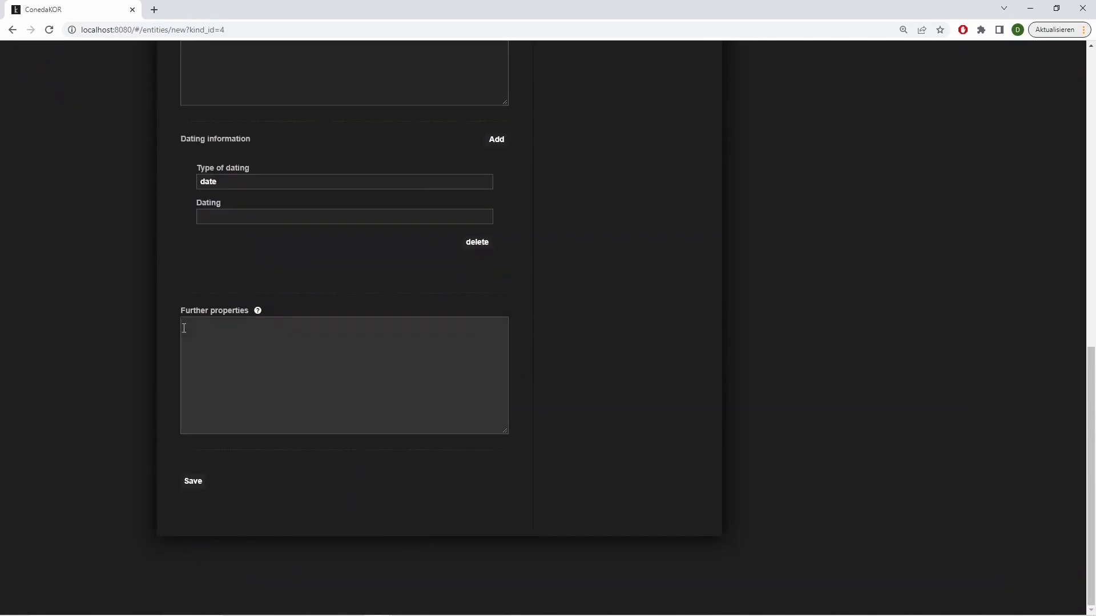
type("location: Musée du Louvre, Paris")
left_click(192, 481)
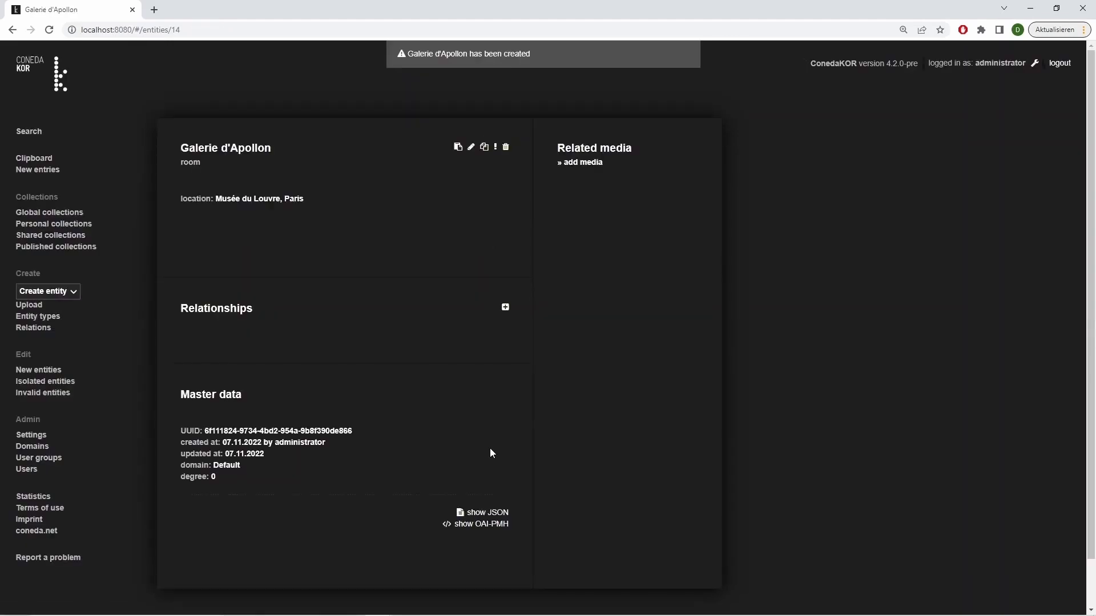
Create a relationship from Galerie d'Apollon to the work View of Ripetta with the relation "is former or current location", and save it
left_click(505, 309)
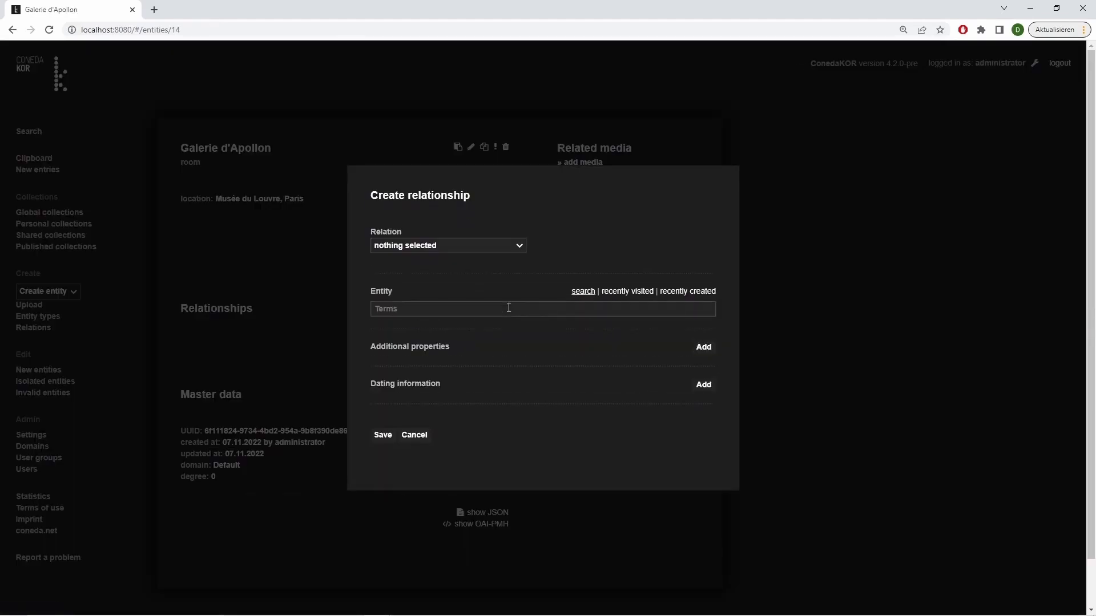
left_click(521, 251)
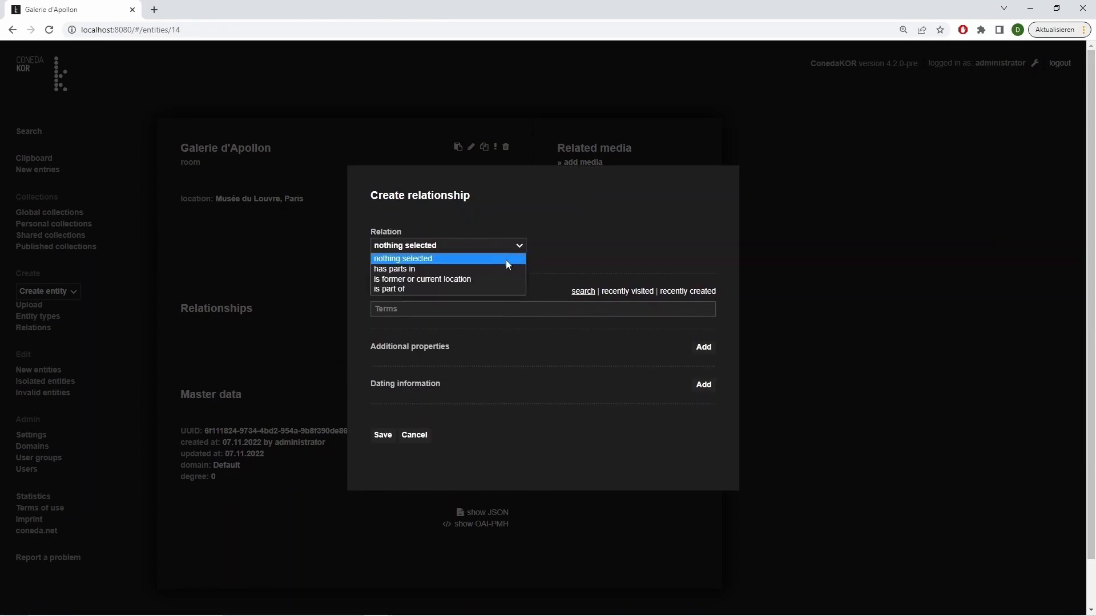
left_click(473, 278)
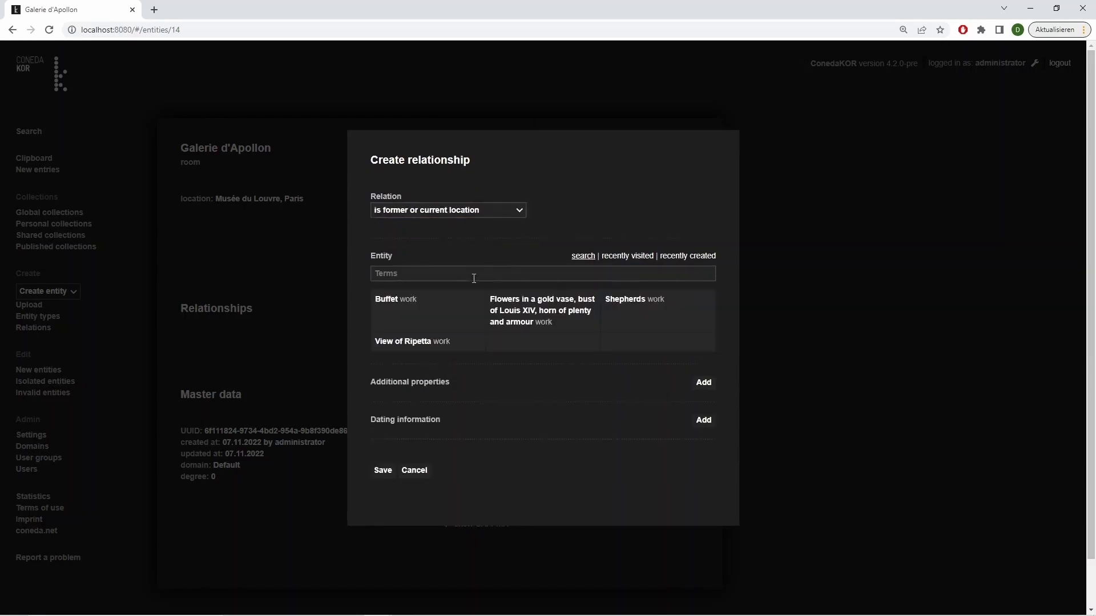
left_click(406, 346)
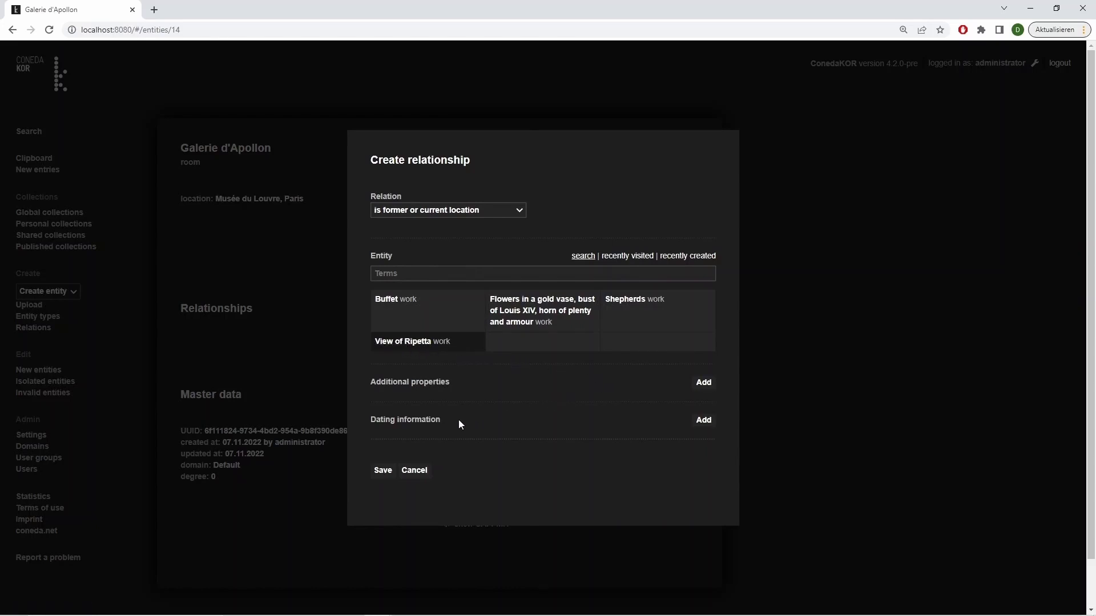
left_click(379, 467)
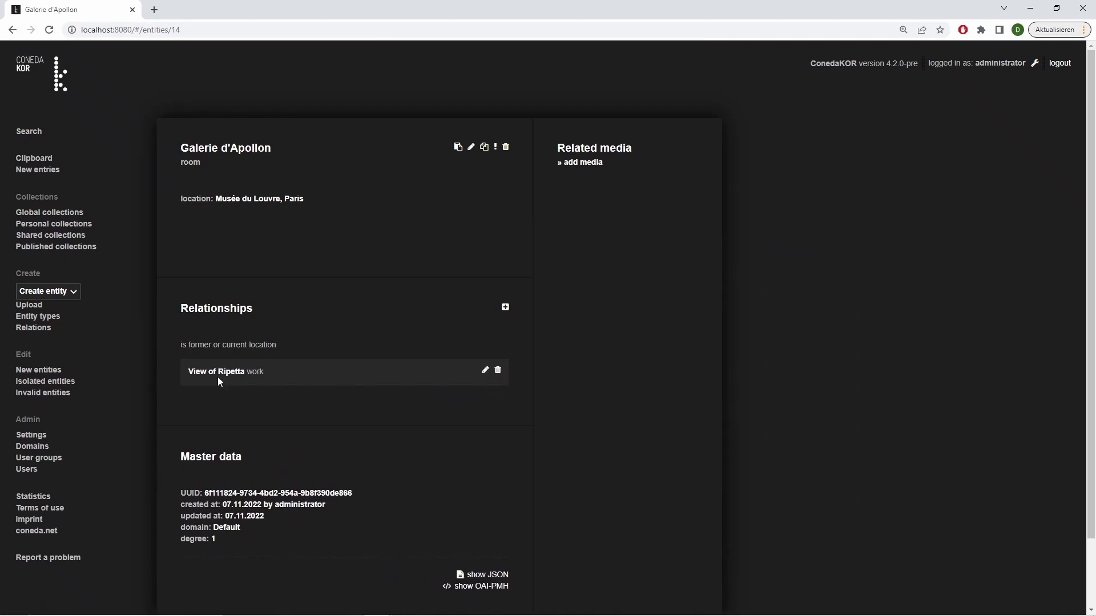
Start a relationship from the work View of Ripetta to the person Hubert Robert with the relation "was created by"
left_click(217, 374)
left_click(505, 376)
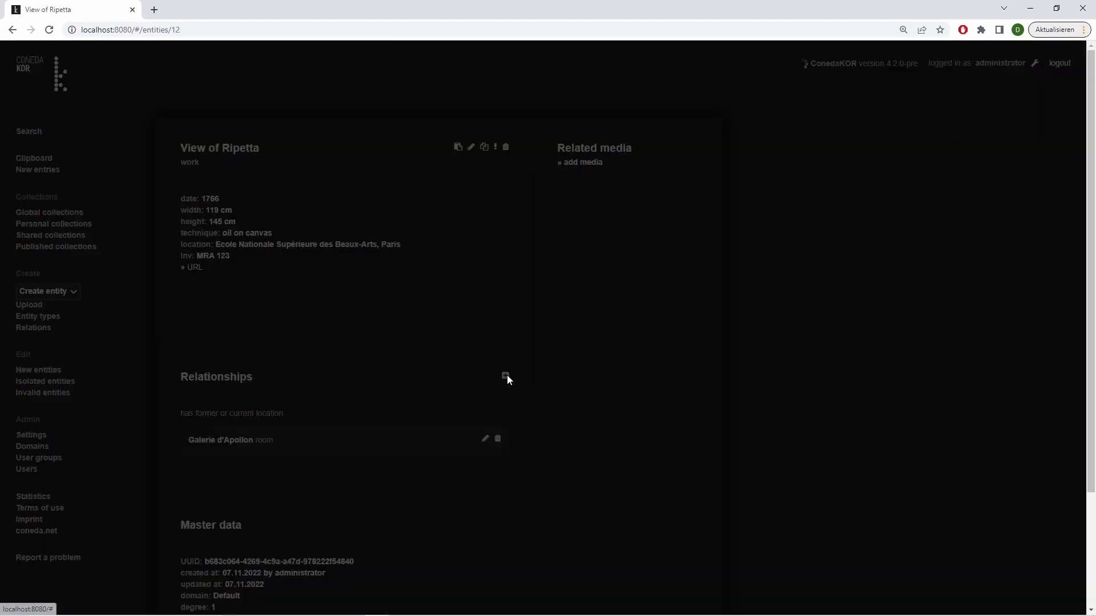
left_click(521, 245)
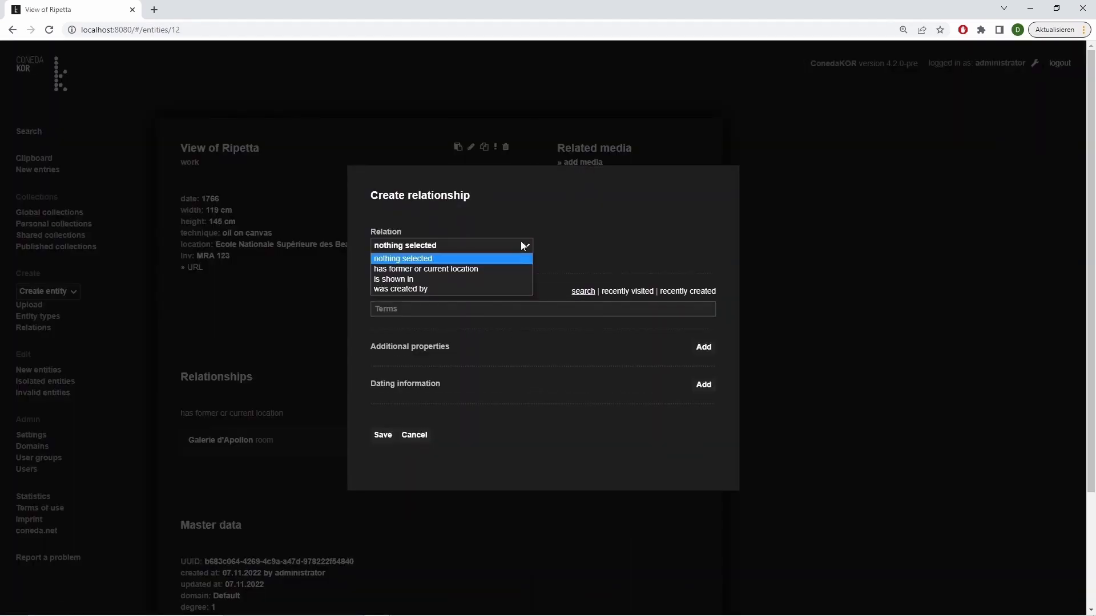
left_click(463, 288)
left_click(417, 335)
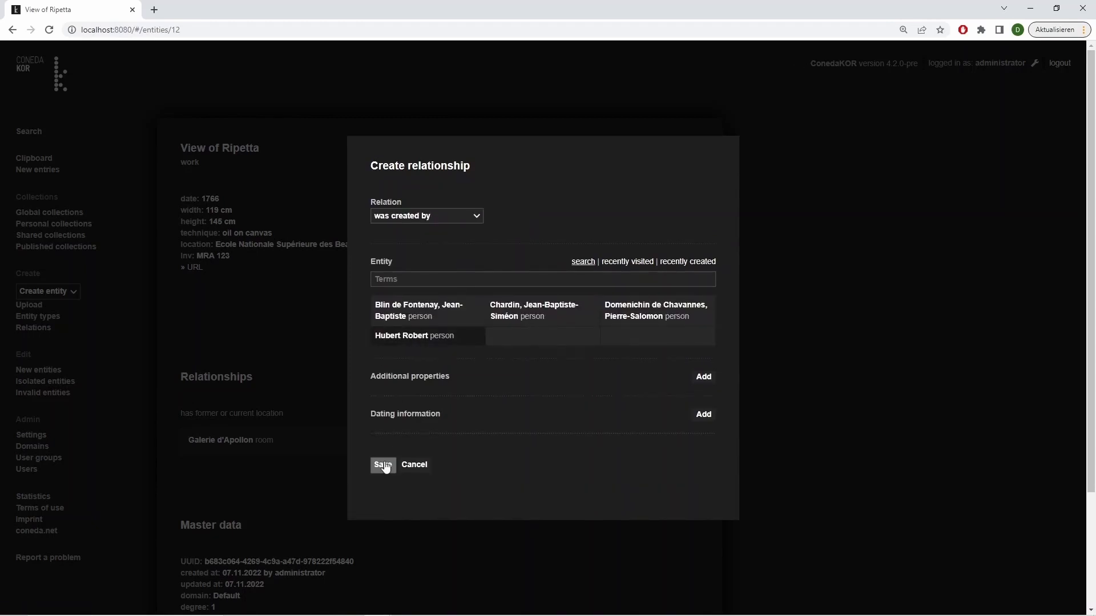
Add the dating 1766 to the "was created by" relationship and save it
left_click(699, 415)
left_click(495, 444)
type("1")
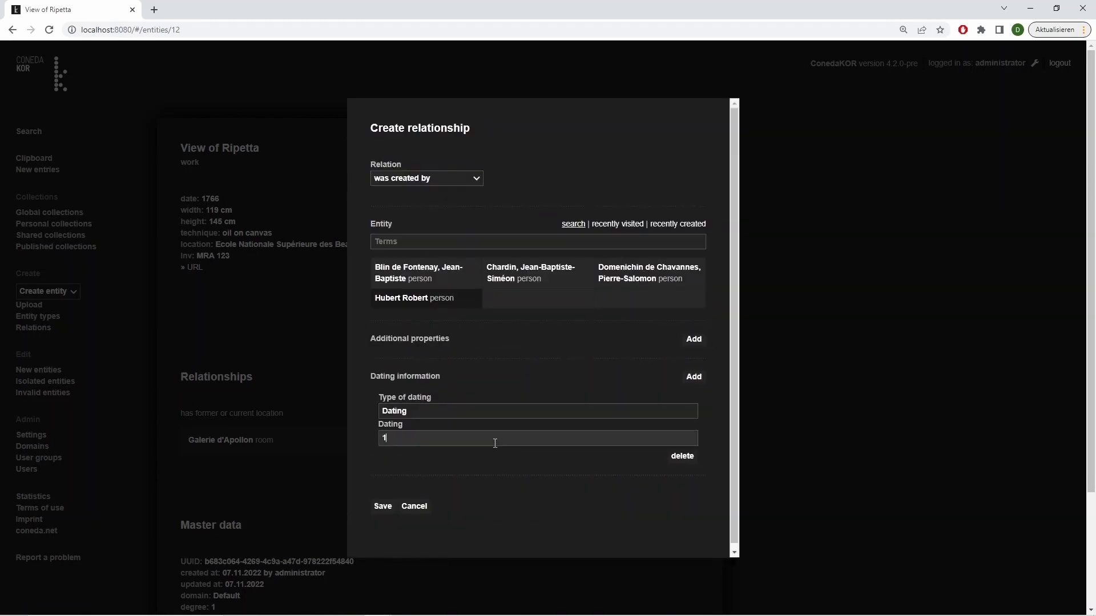
type("766")
left_click(382, 506)
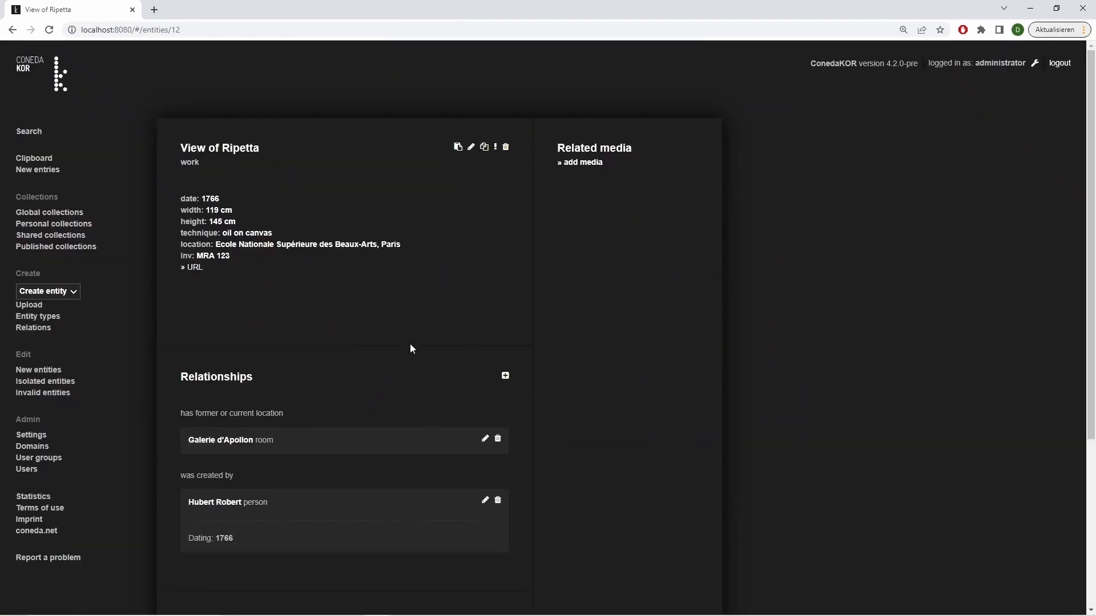
Upload the image file starting with "19 - Hubert Robert, View of Ripetta" through the work's related media, without choosing a relation
left_click(591, 163)
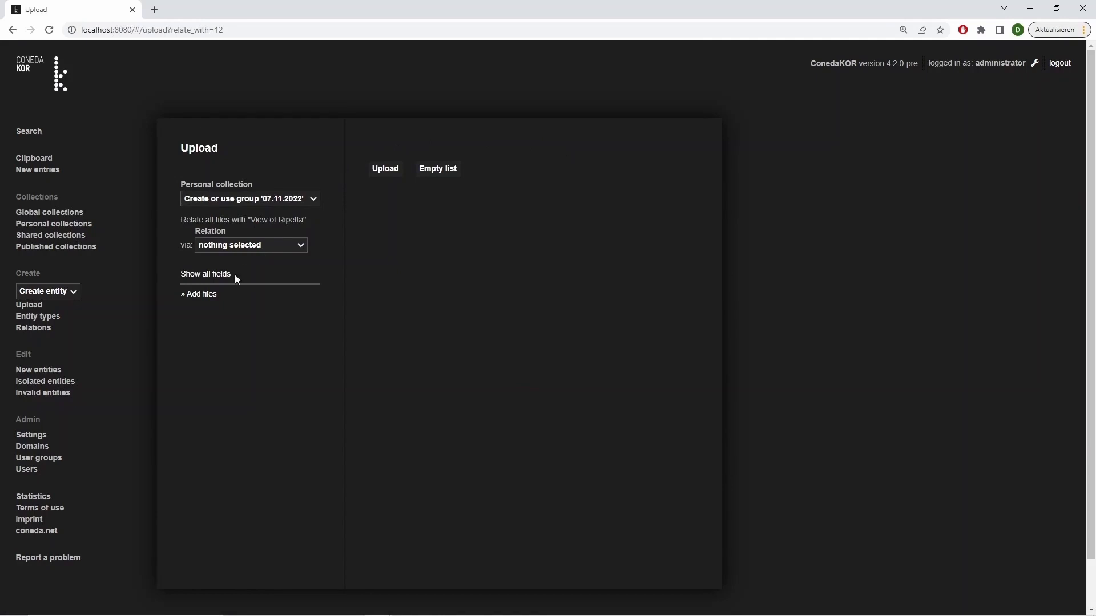
left_click(206, 295)
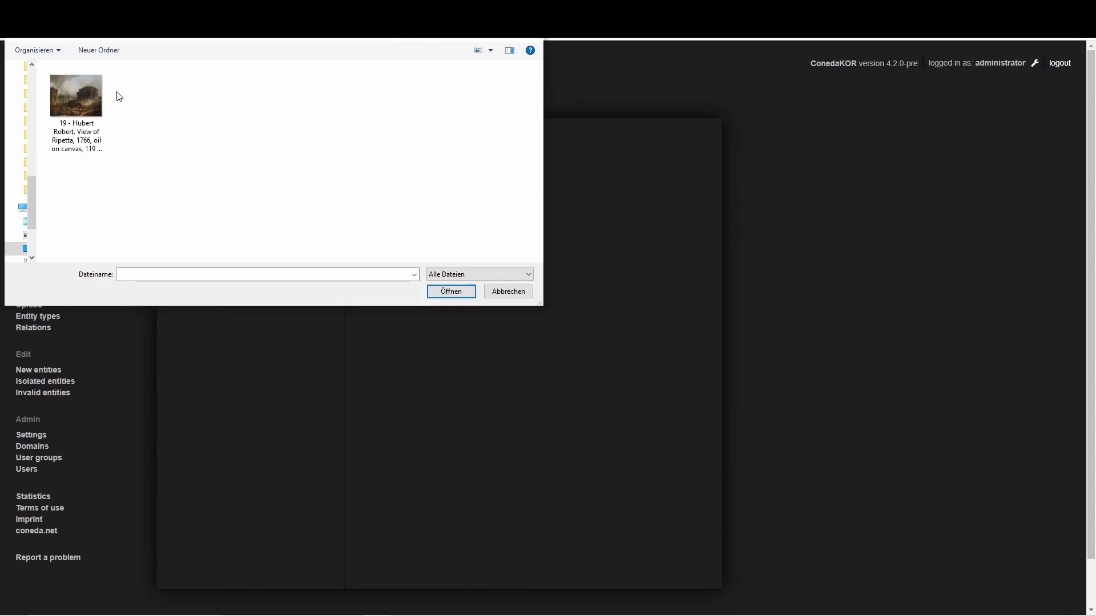
left_click(83, 88)
left_click(464, 292)
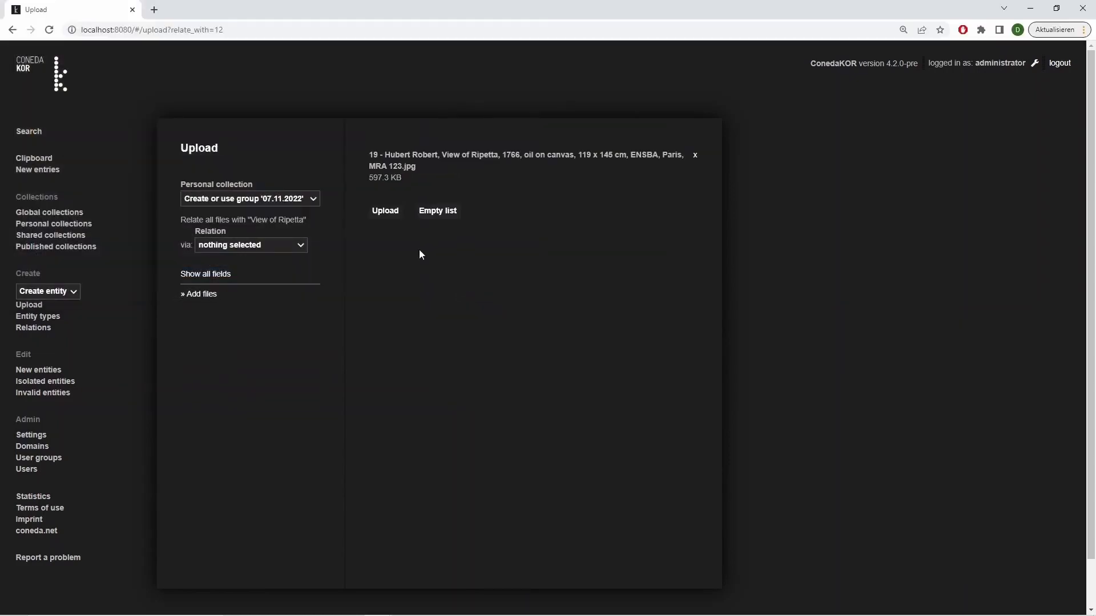
left_click(385, 211)
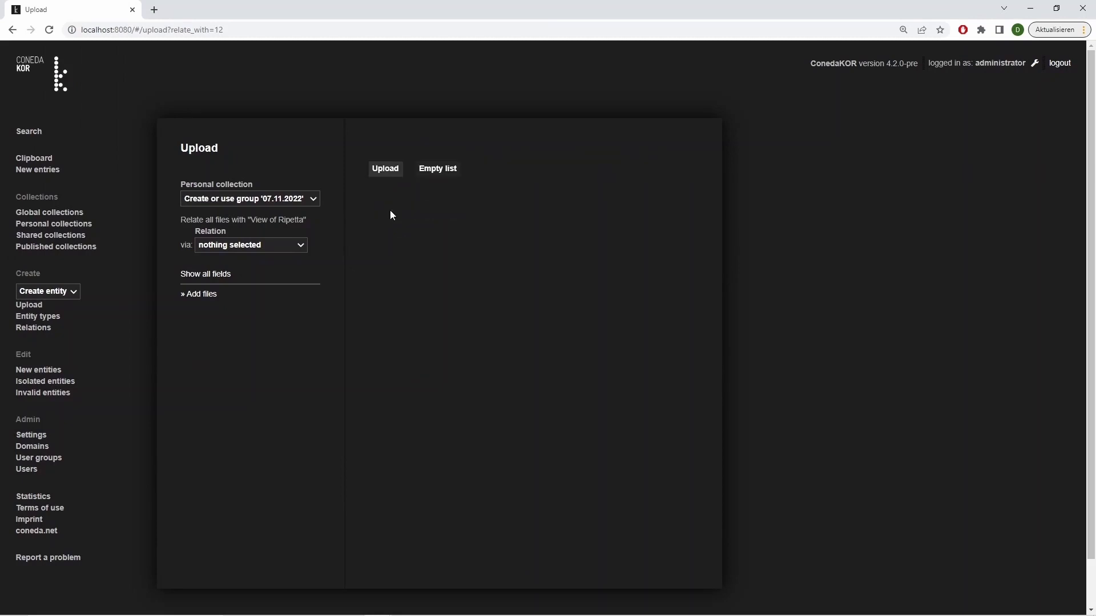
Relate the newly uploaded image to the work View of Ripetta with the relation "shows", save it, and open the work from the relationship
left_click(40, 371)
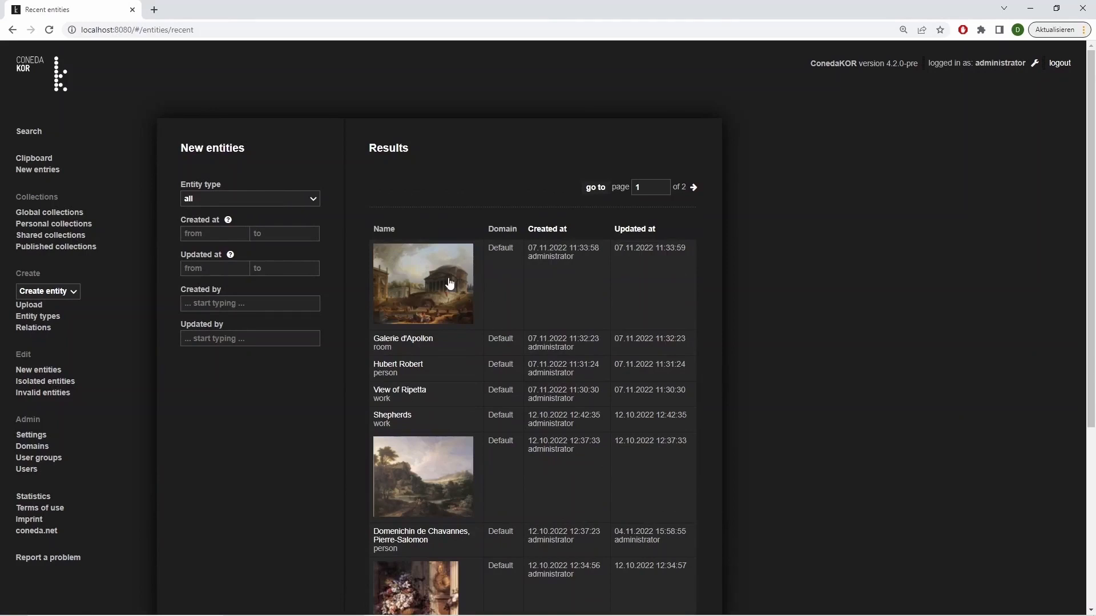
left_click(415, 305)
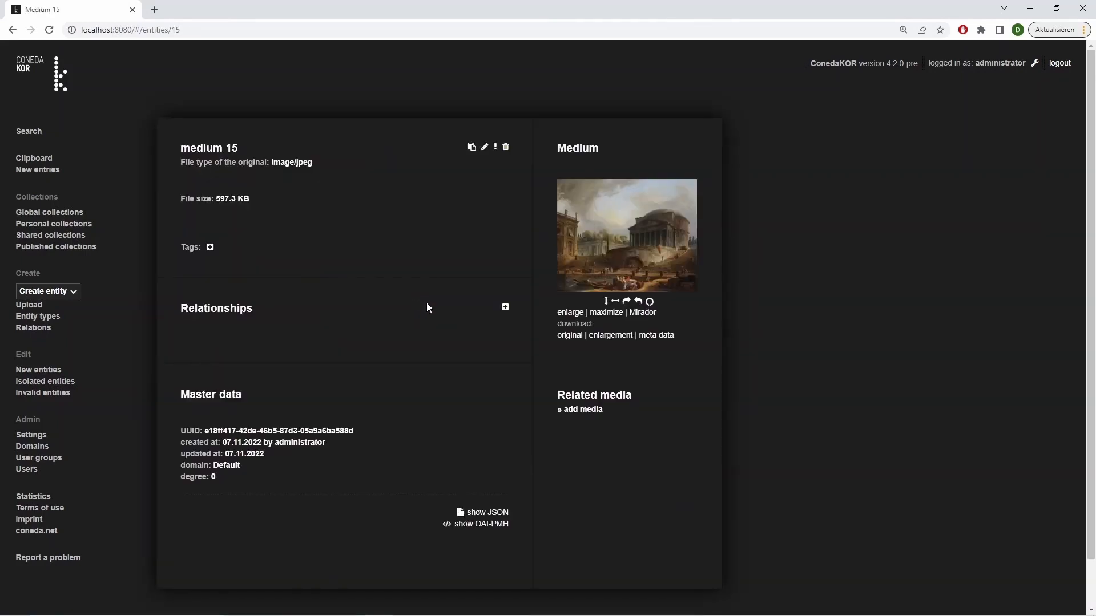
left_click(505, 307)
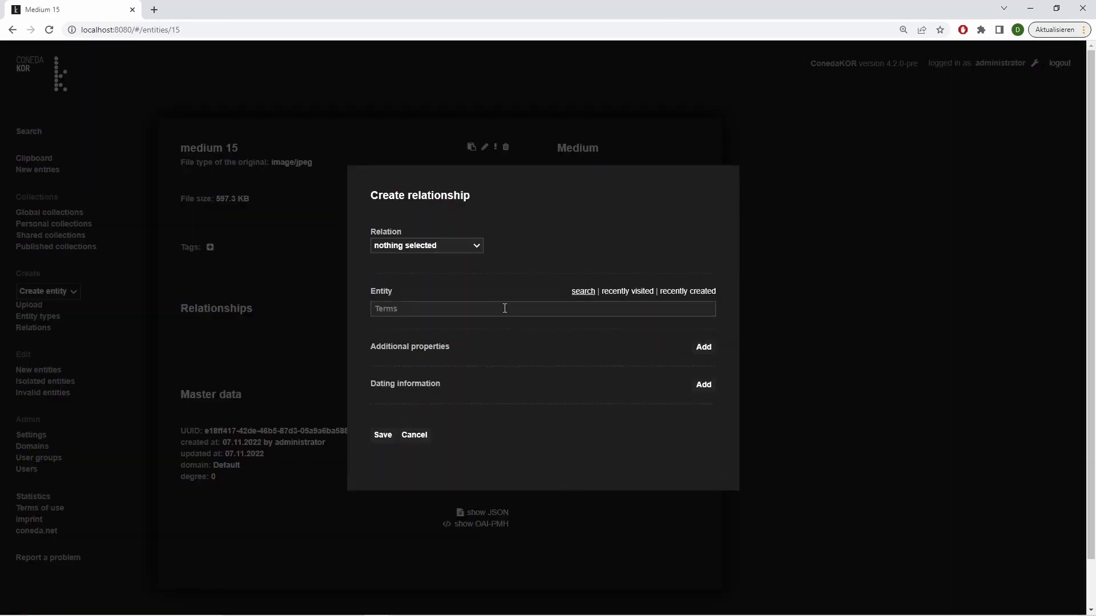
left_click(483, 244)
left_click(465, 261)
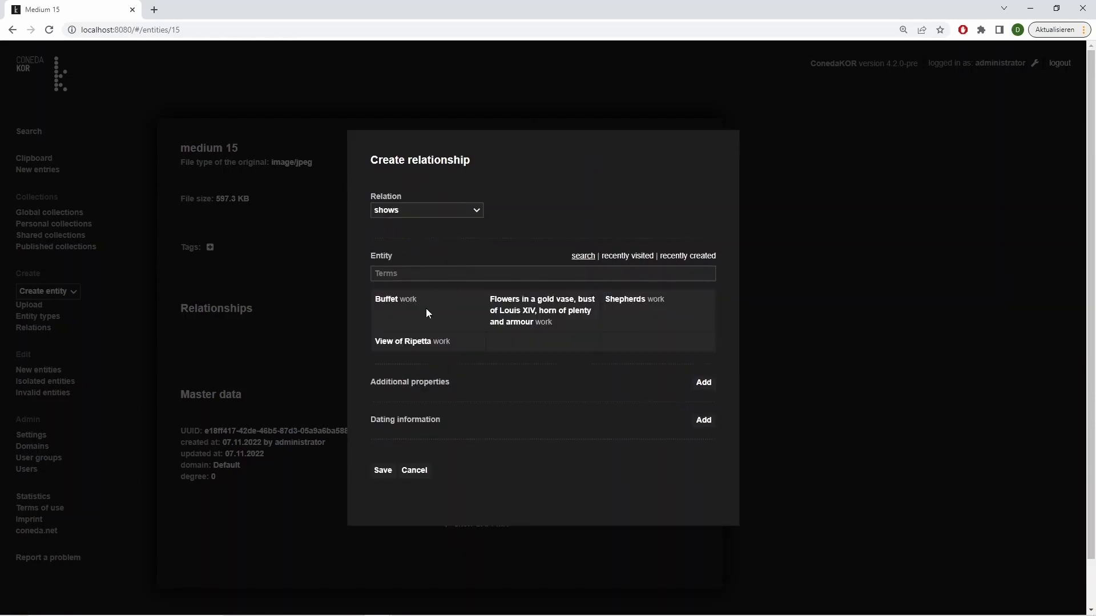
left_click(420, 343)
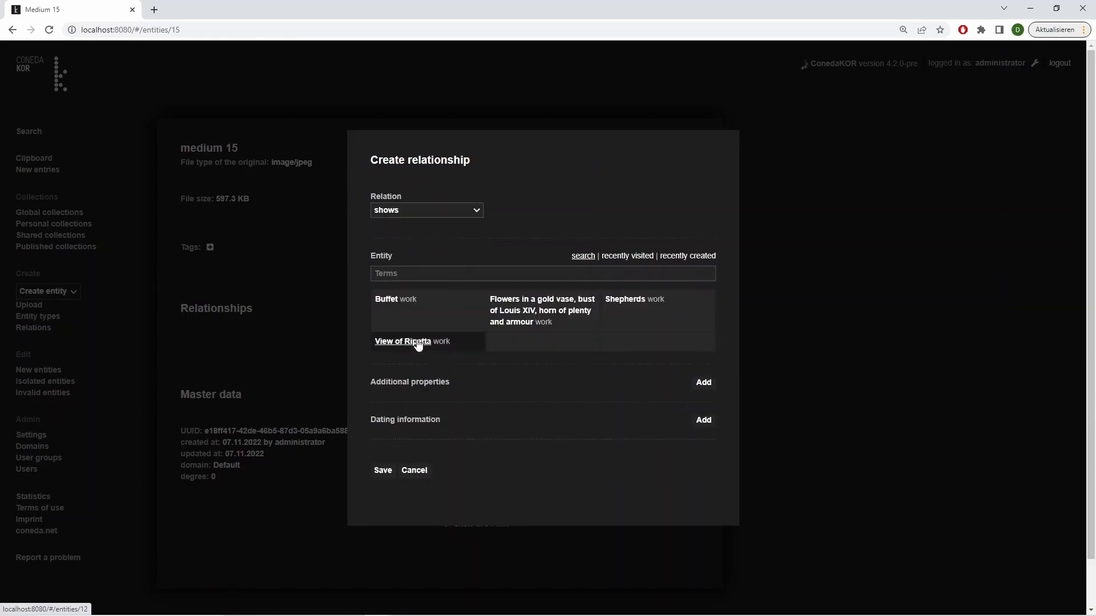
left_click(381, 473)
left_click(237, 374)
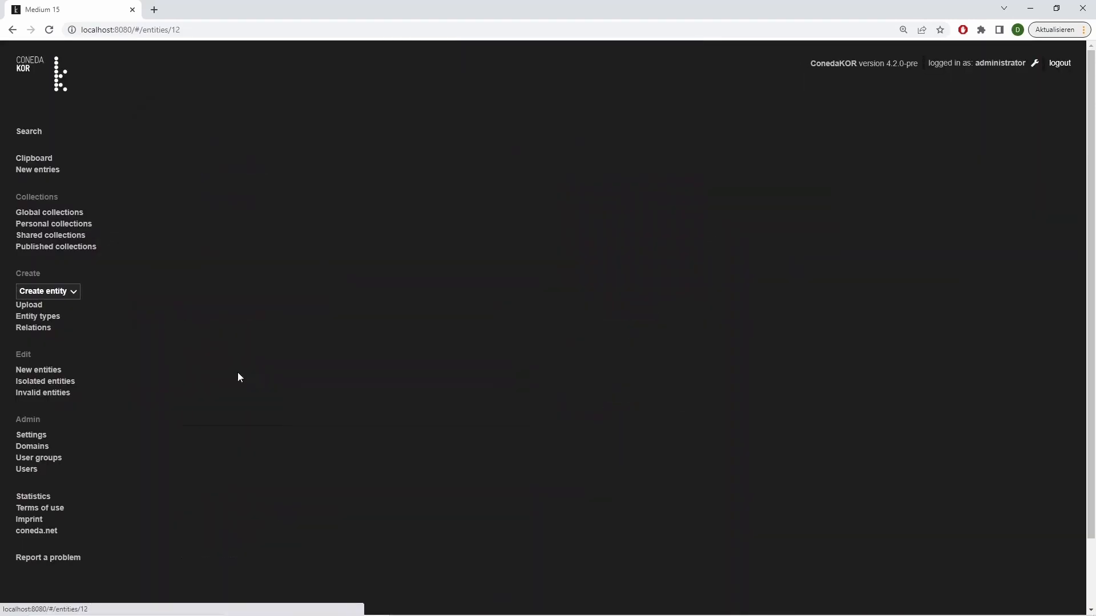